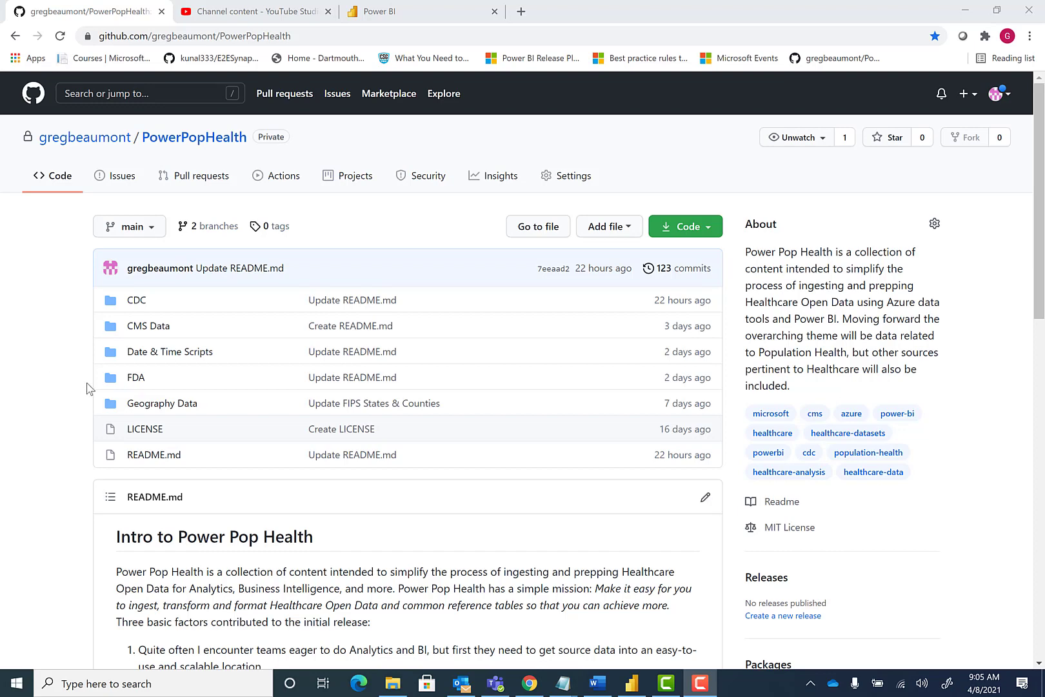
Step: In GitHub's Geography Data folder, open the FIPS States file and select its entire 19-line script
left_click(147, 406)
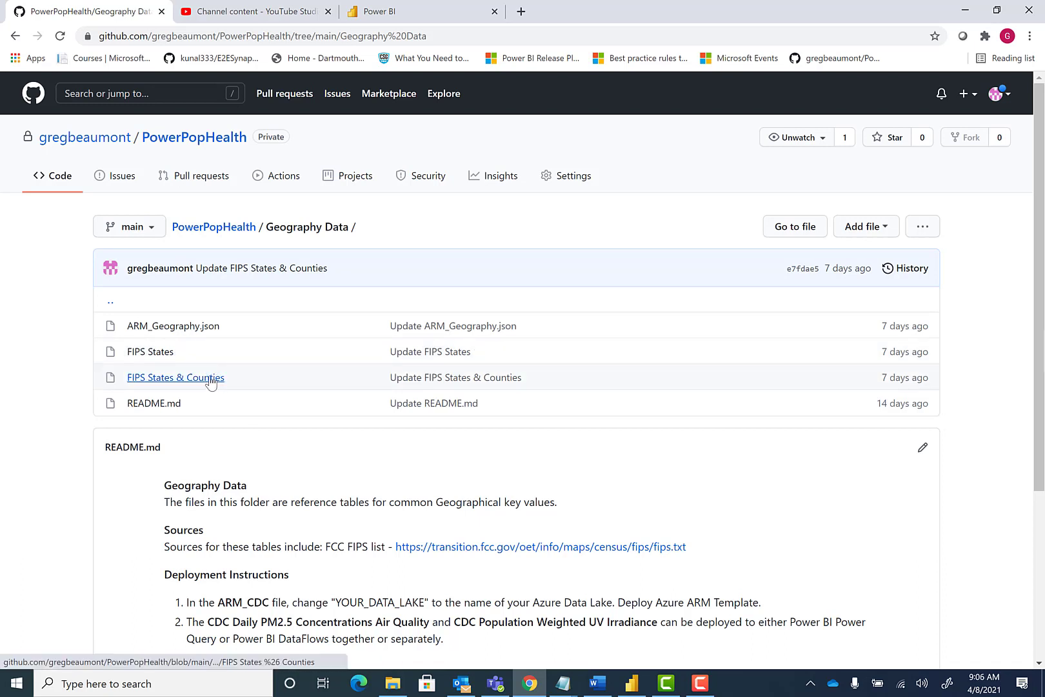
left_click(163, 357)
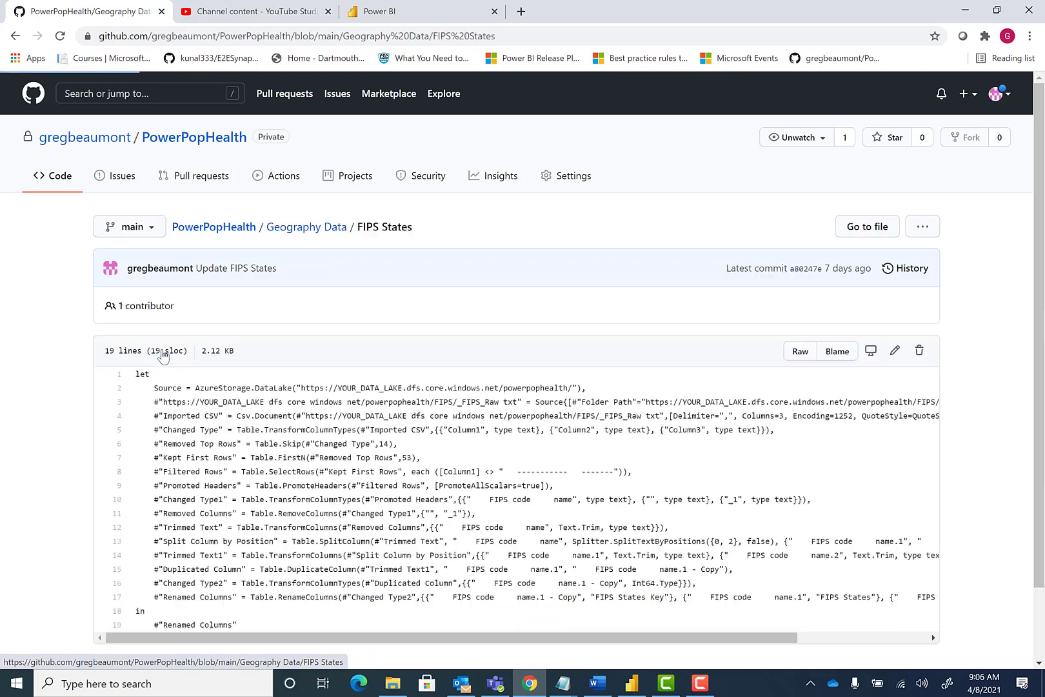
left_click_drag(137, 373, 265, 624)
key("ctrl+c")
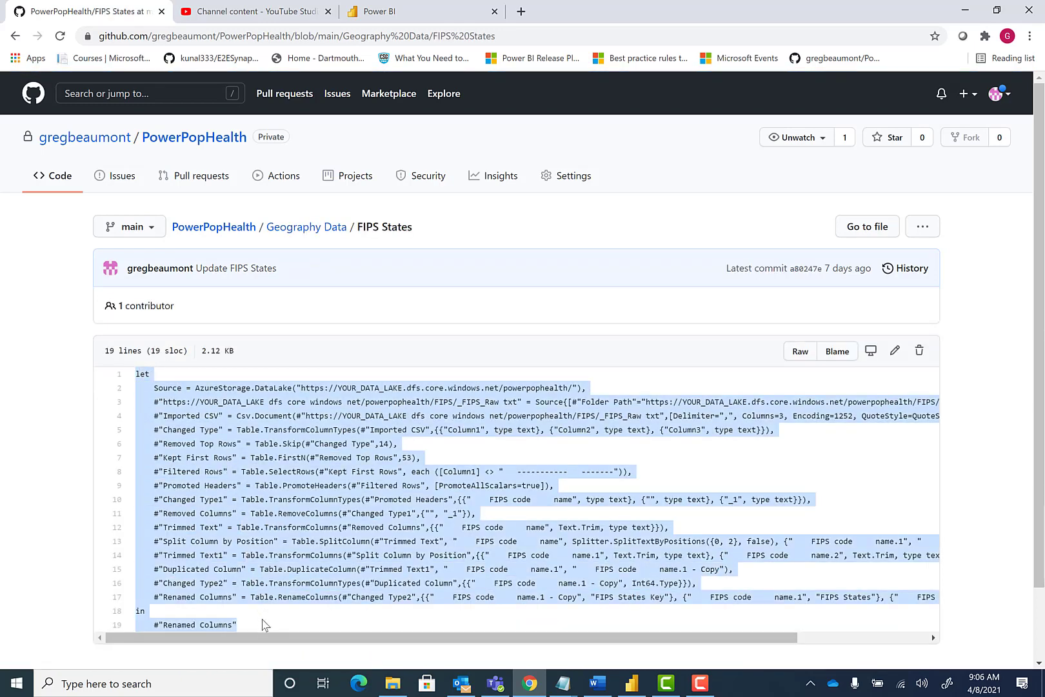
Step: In the Power Pop Health workspace, choose + New > Dataflow
left_click(411, 10)
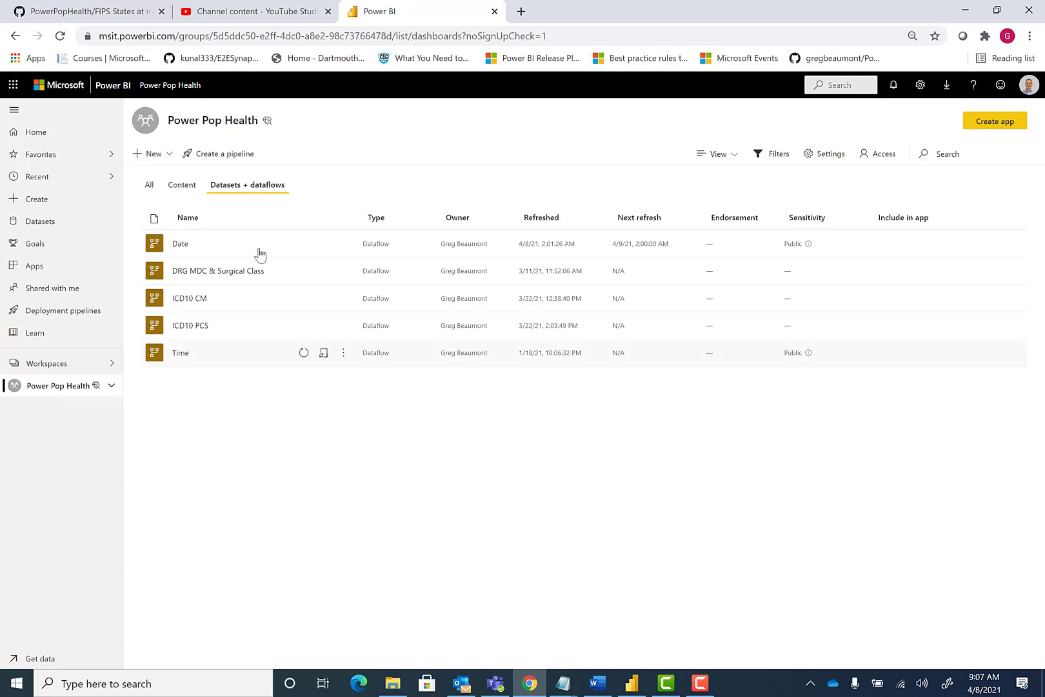
mouse_move(270, 124)
left_click(173, 160)
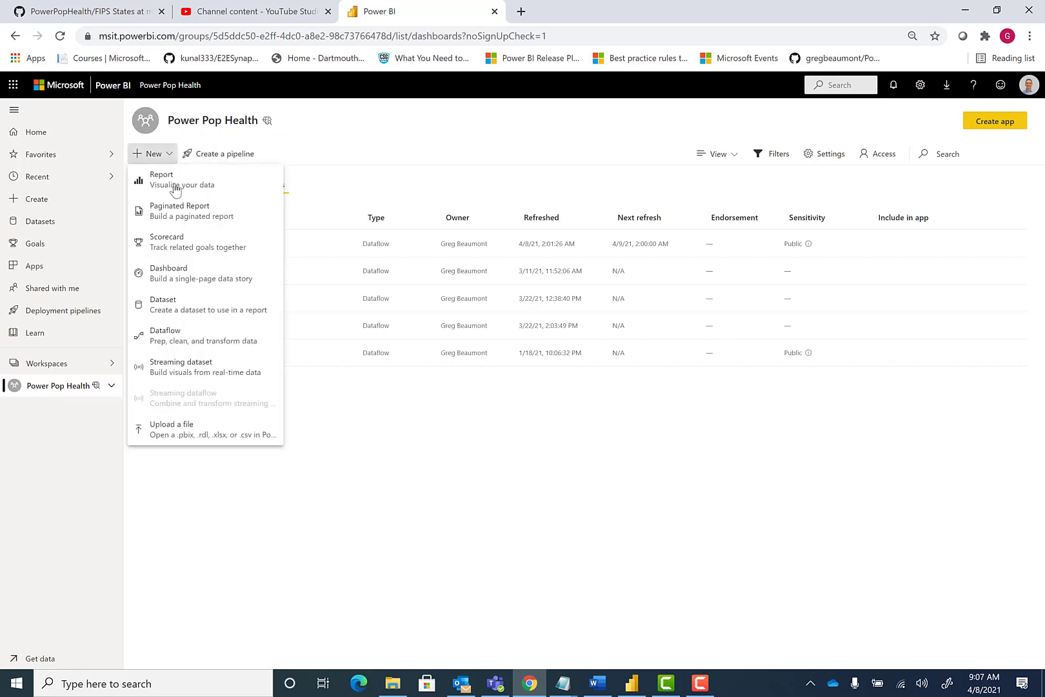
left_click(173, 340)
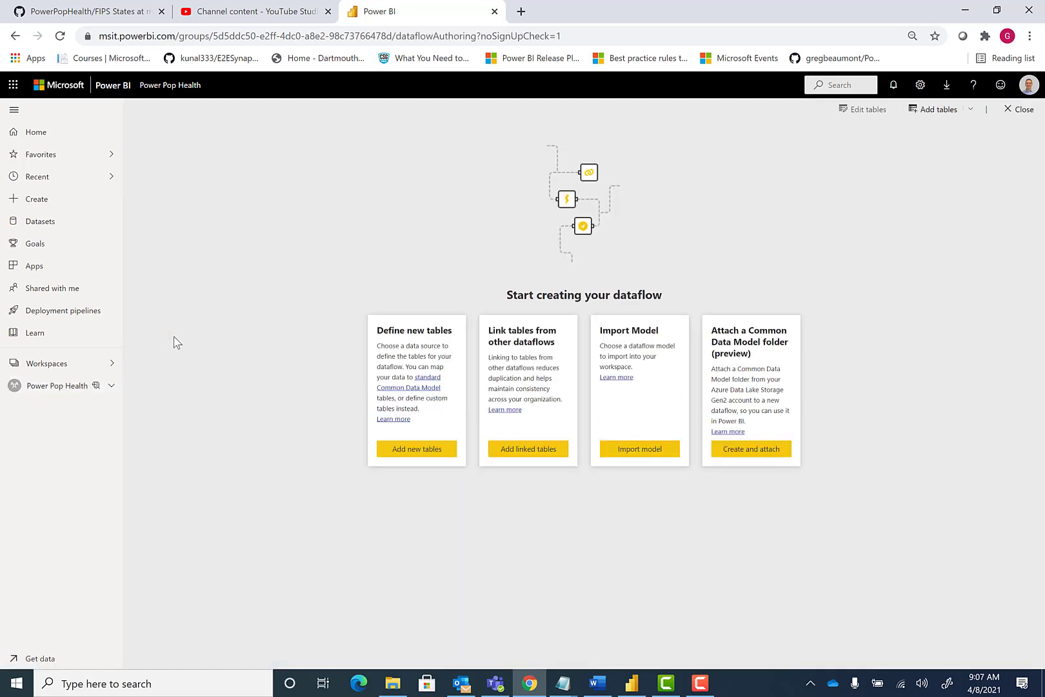
Step: Add a new table from a blank query and paste in the FIPS States script
left_click(415, 454)
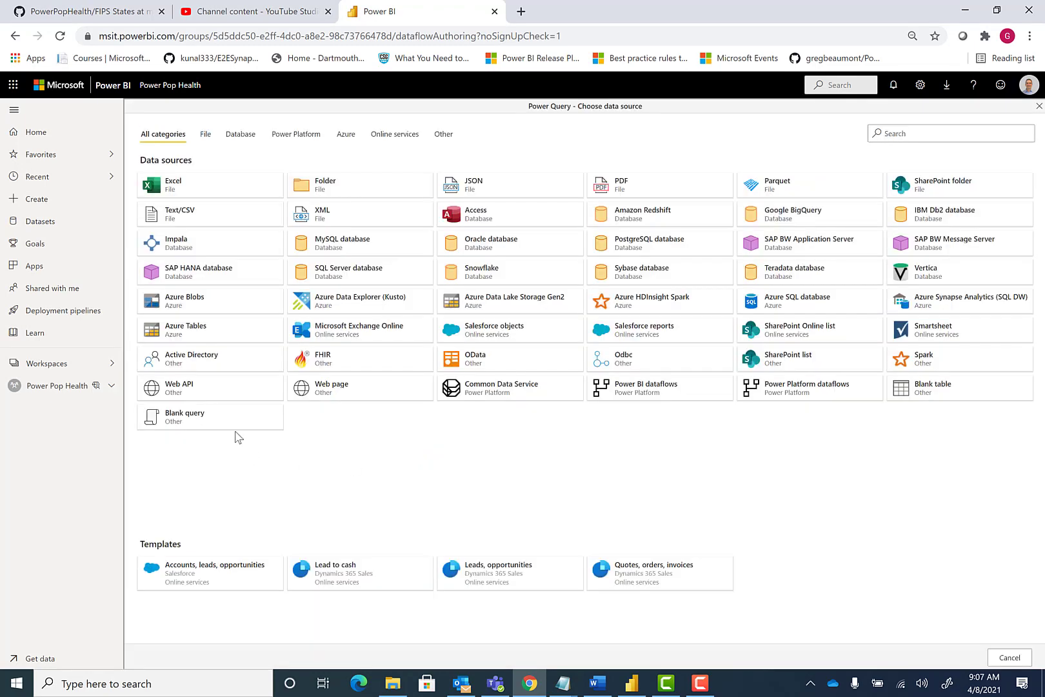
left_click(223, 424)
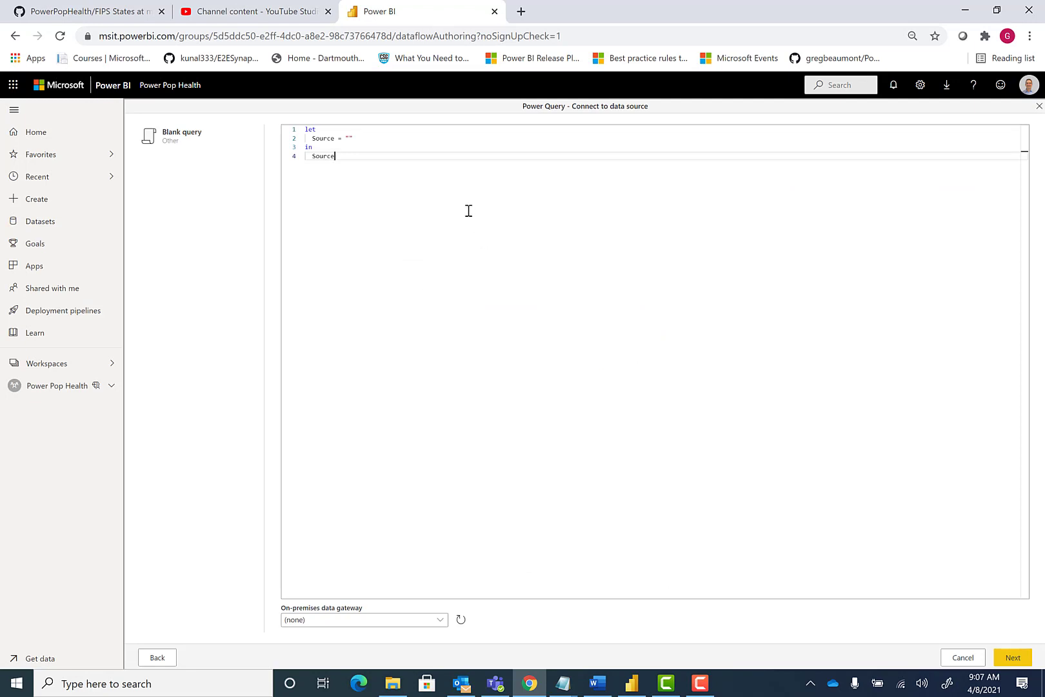
key("ctrl+a")
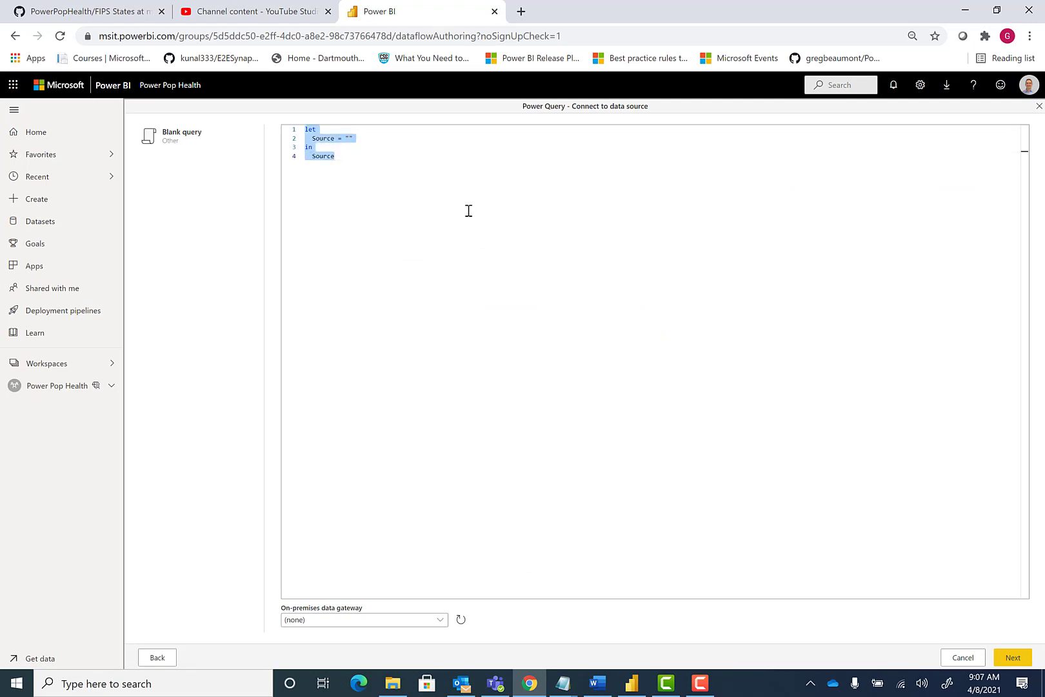
key("ctrl+v")
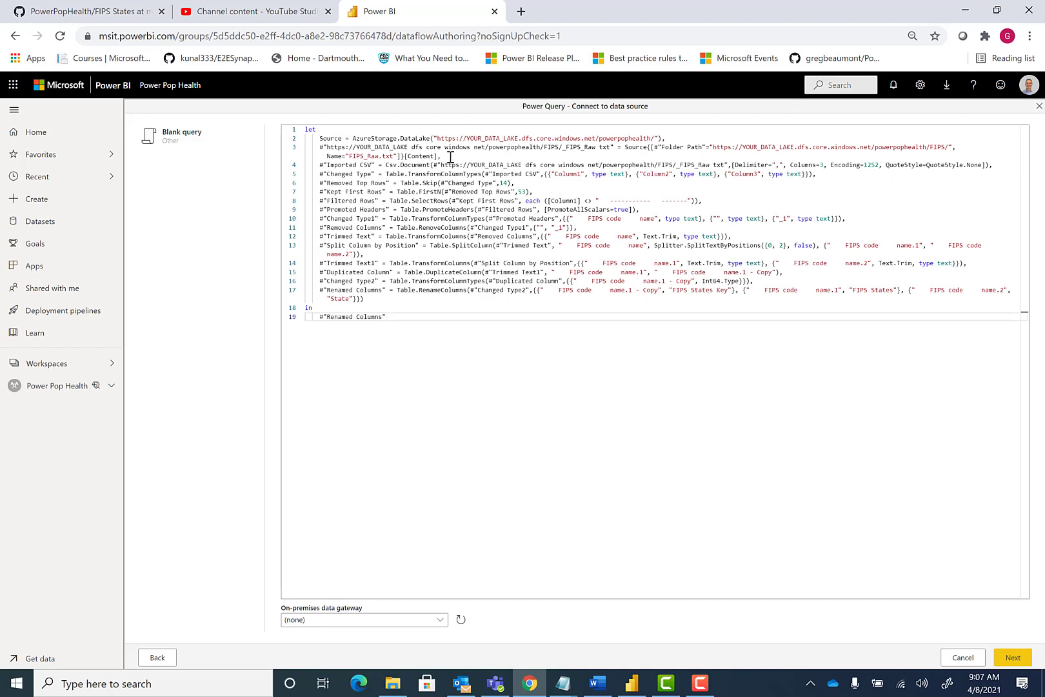
Step: Replace the YOUR_DATA_LAKE placeholders on lines 2 and 3 with powerpophealth
left_click_drag(467, 138, 519, 138)
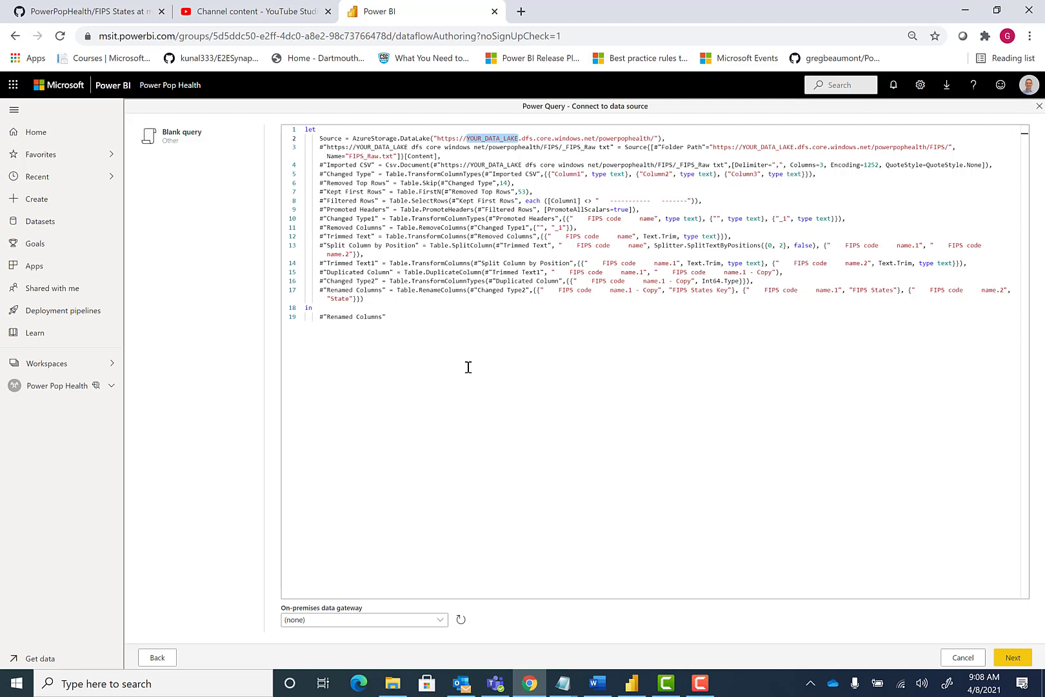
type("powerpophe")
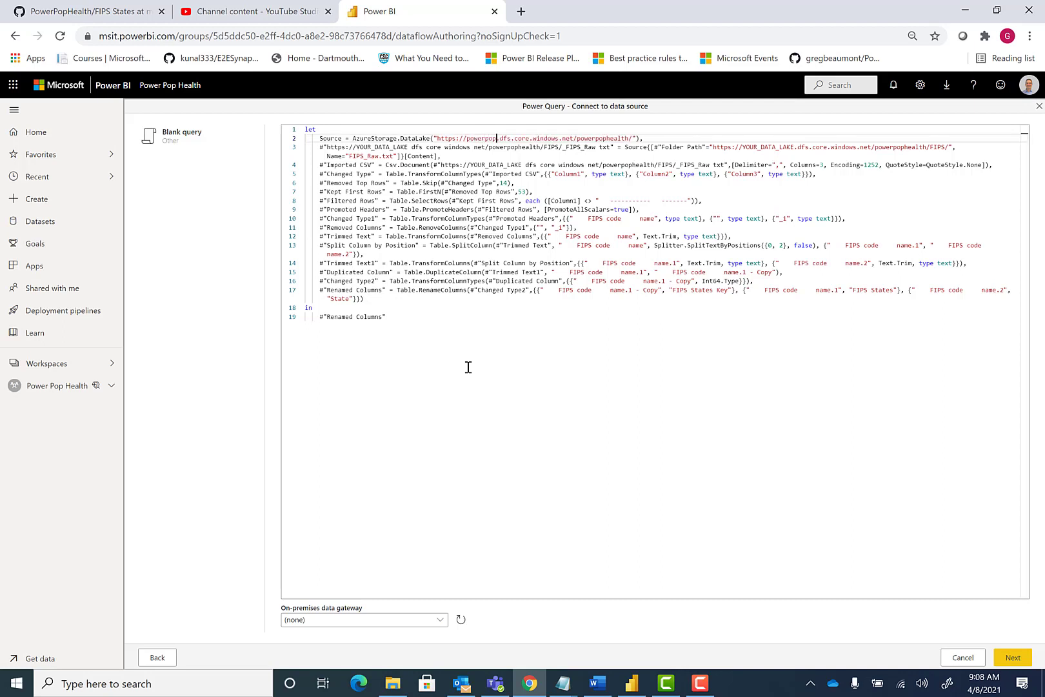
type("alth")
left_click(794, 147)
key("BackSpace")
key("BackSpace")
key("BackSpace")
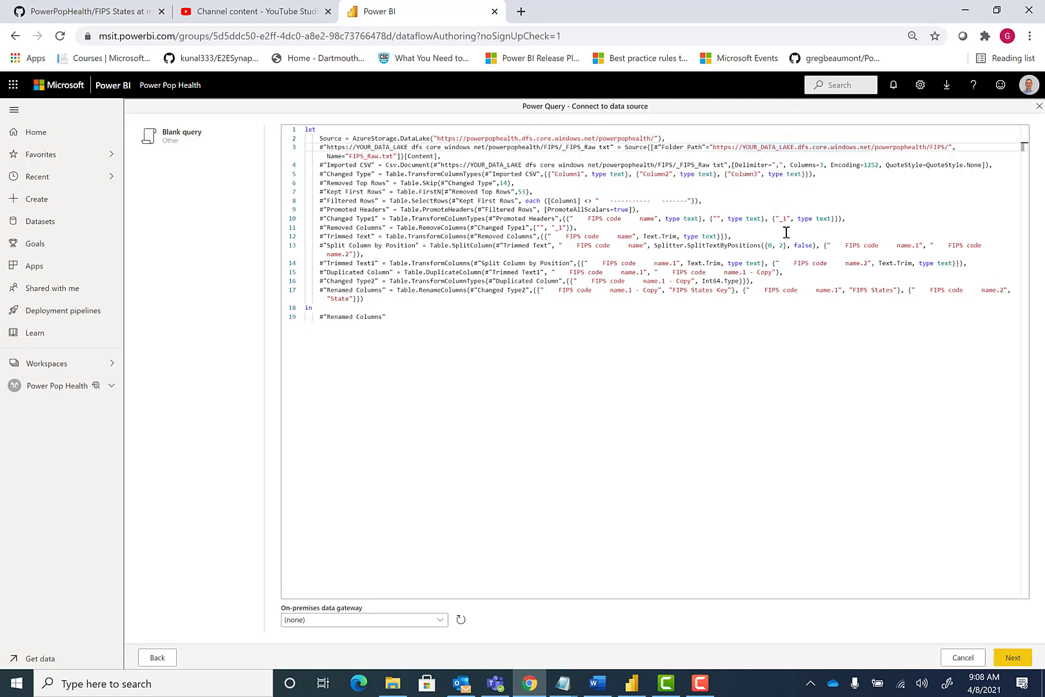
key("BackSpace")
key("BackSpace")
key("BackSpace")
key("BackSpace")
key("BackSpace")
key("BackSpace")
key("BackSpace")
key("BackSpace")
key("BackSpace")
key("BackSpace")
key("BackSpace")
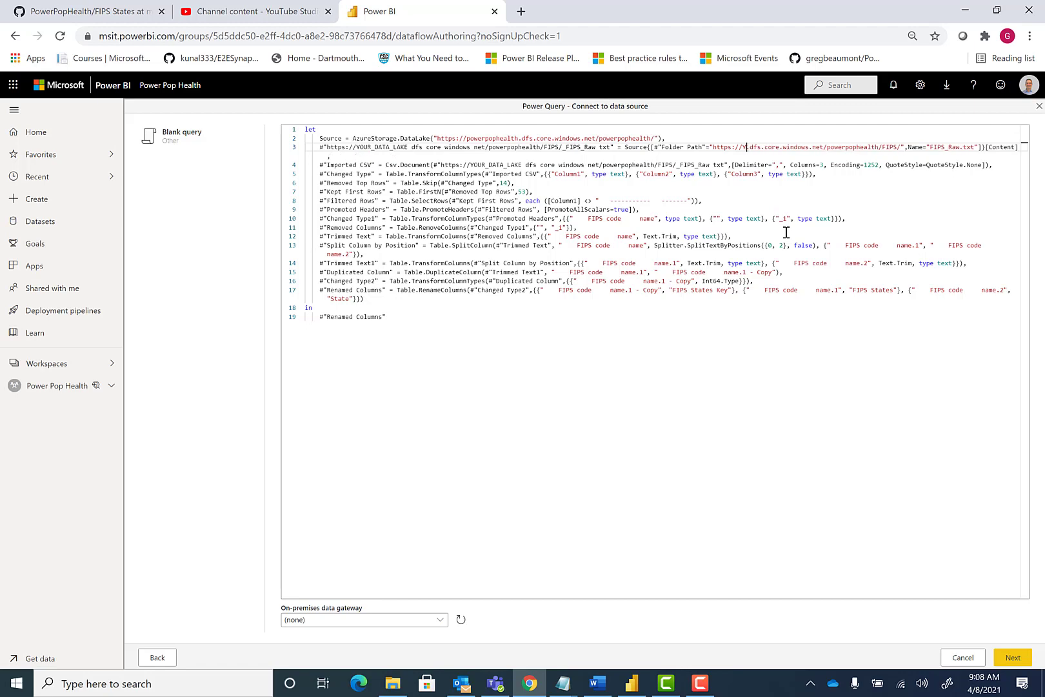
type("powerpophe")
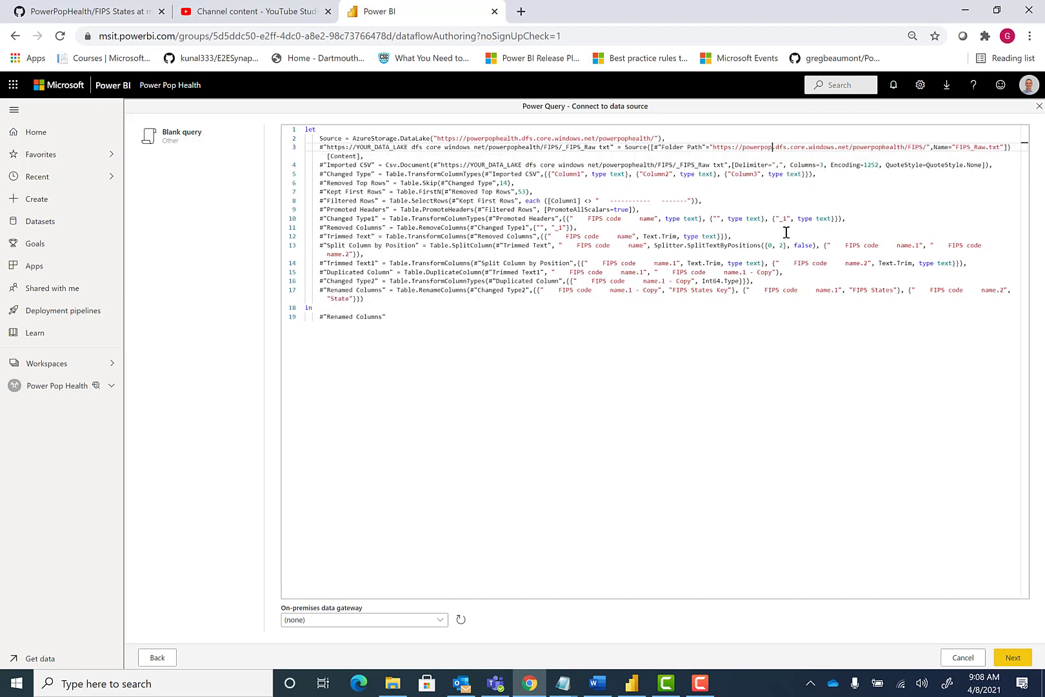
type("alth")
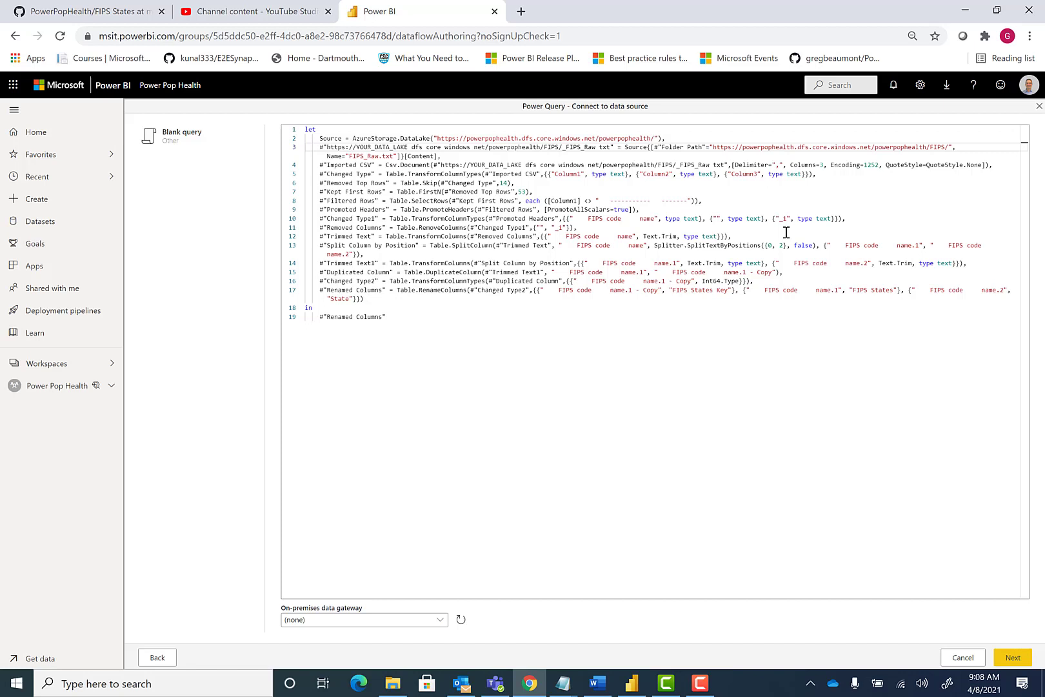
left_click(406, 147)
key("BackSpace")
key("BackSpace")
key("BackSpace")
key("BackSpace")
key("BackSpace")
key("BackSpace")
key("BackSpace")
key("BackSpace")
key("BackSpace")
key("BackSpace")
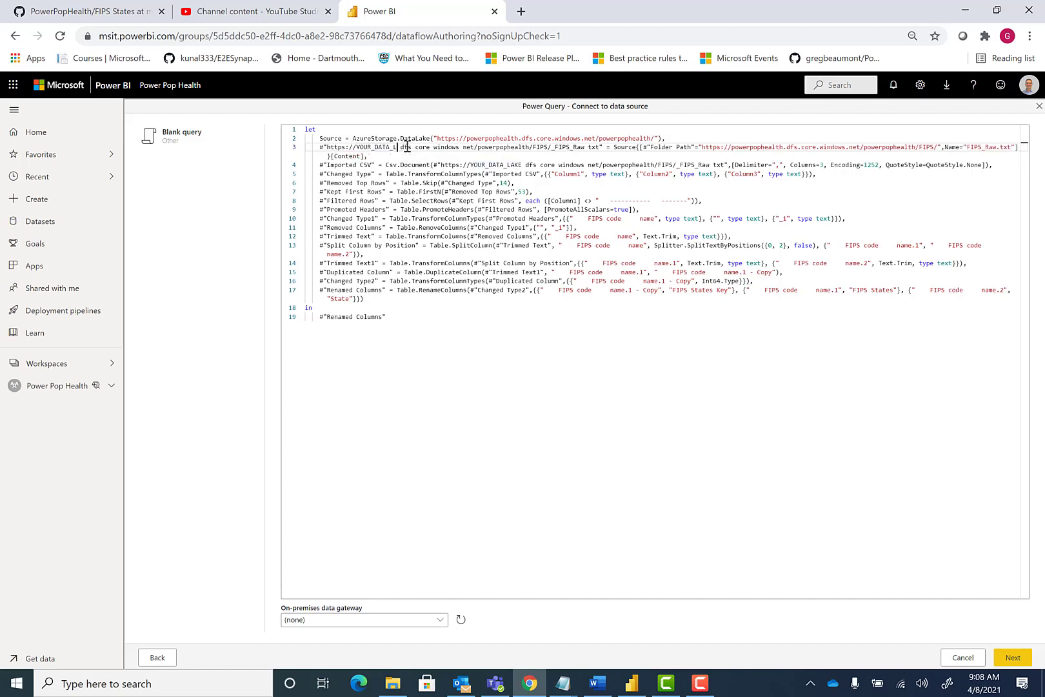
key("BackSpace")
key("BackSpace")
key("BackSpace")
key("BackSpace")
type("powerp")
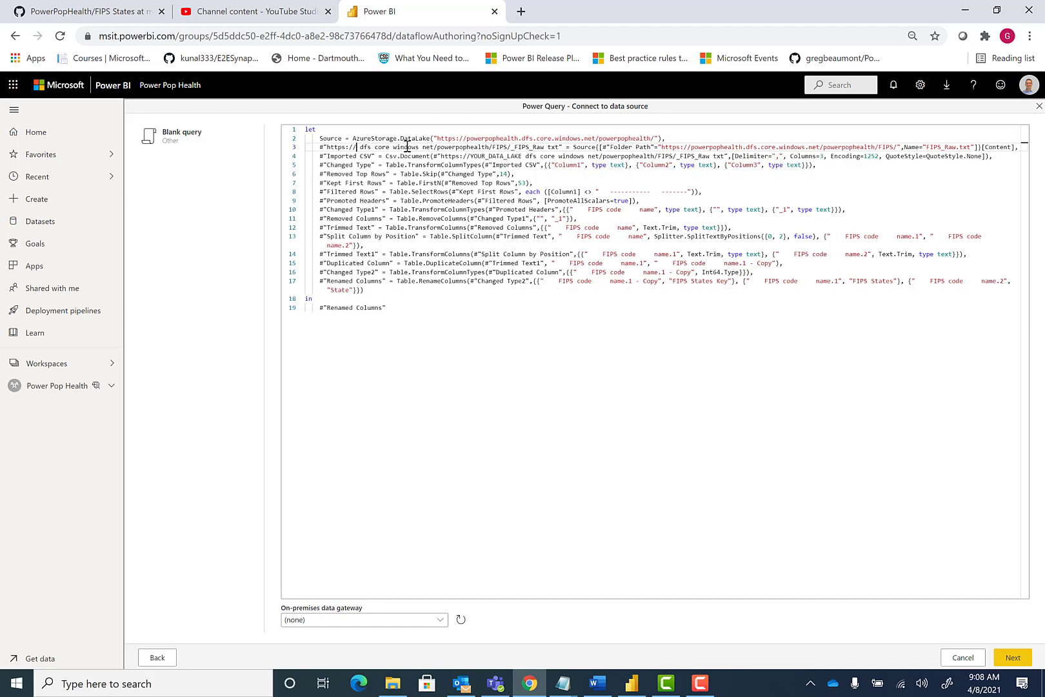
type("ophealth")
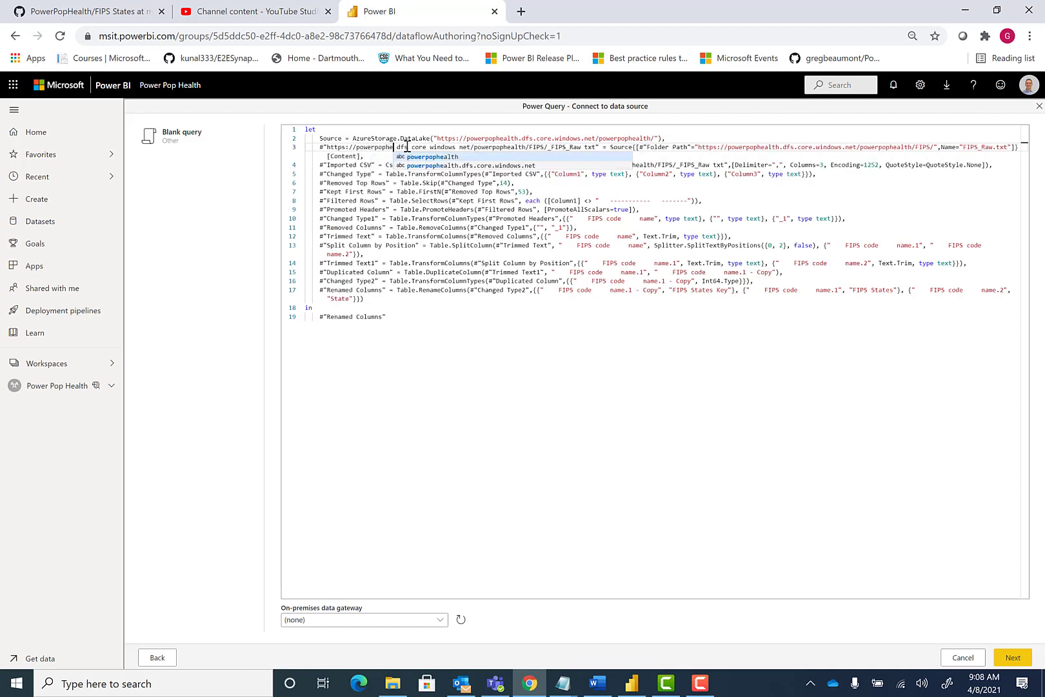
left_click(463, 147)
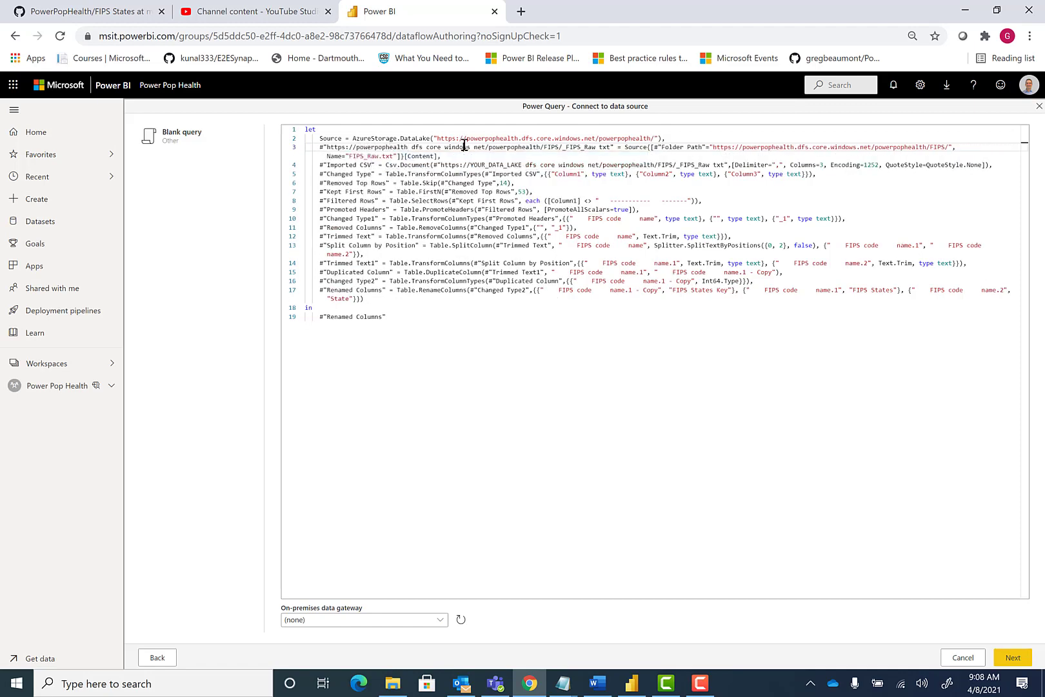
Step: Replace the line 4 data lake placeholder with powerpophealth
left_click(520, 165)
key("BackSpace")
key("BackSpace")
key("BackSpace")
key("BackSpace")
key("BackSpace")
key("BackSpace")
key("BackSpace")
key("BackSpace")
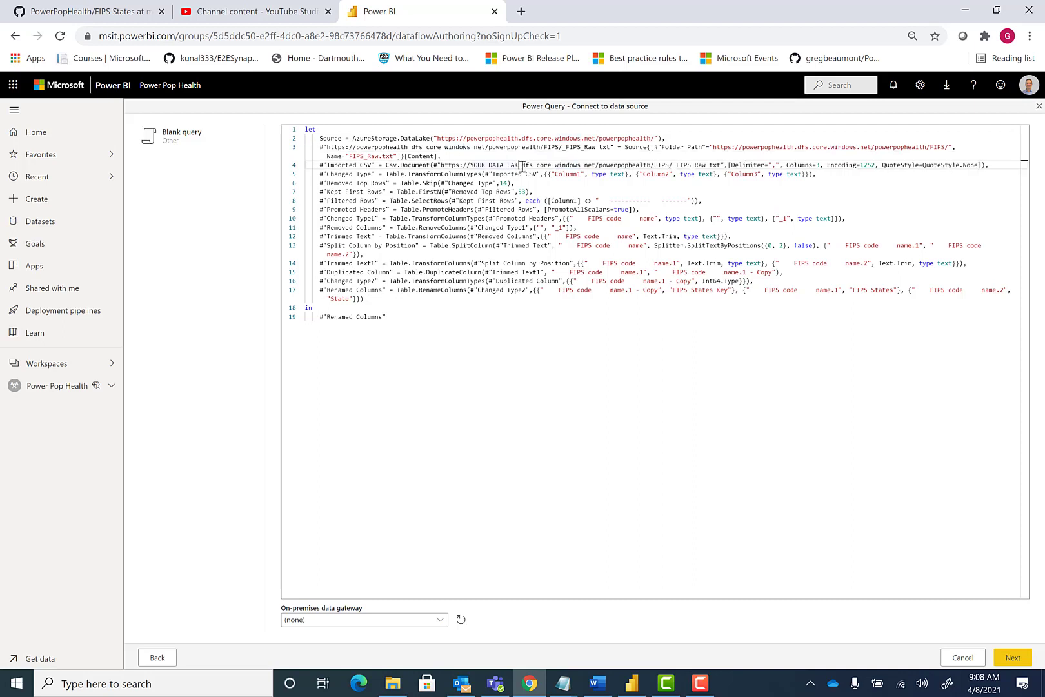
key("BackSpace")
key("BackSpace")
key("BackSpace")
key("BackSpace")
key("BackSpace")
key("BackSpace")
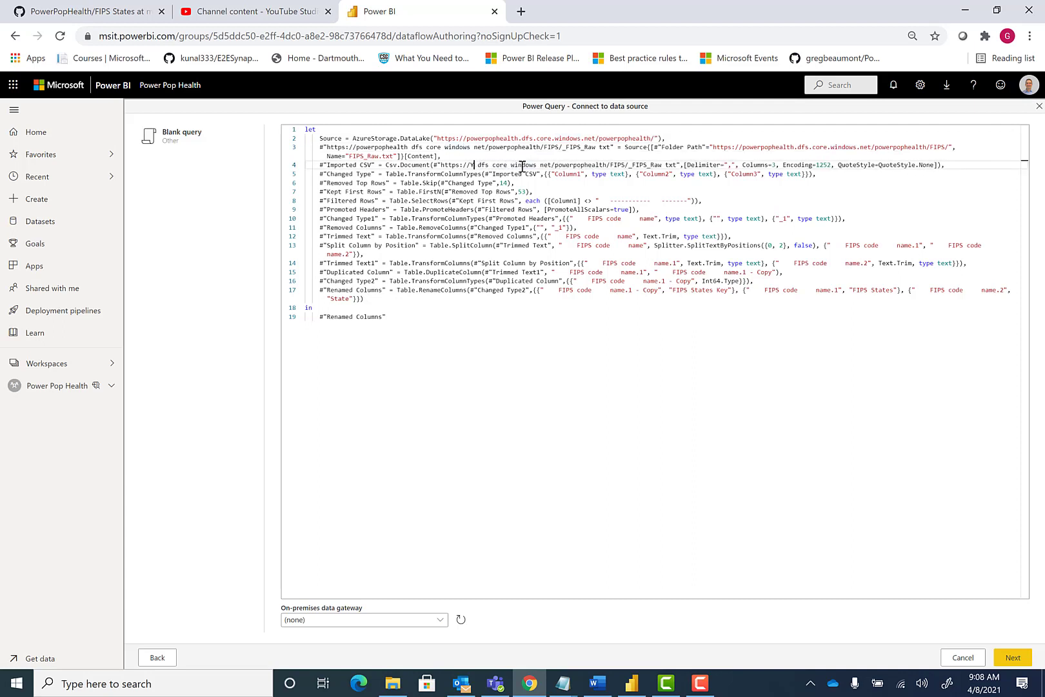
type("powerpophealt")
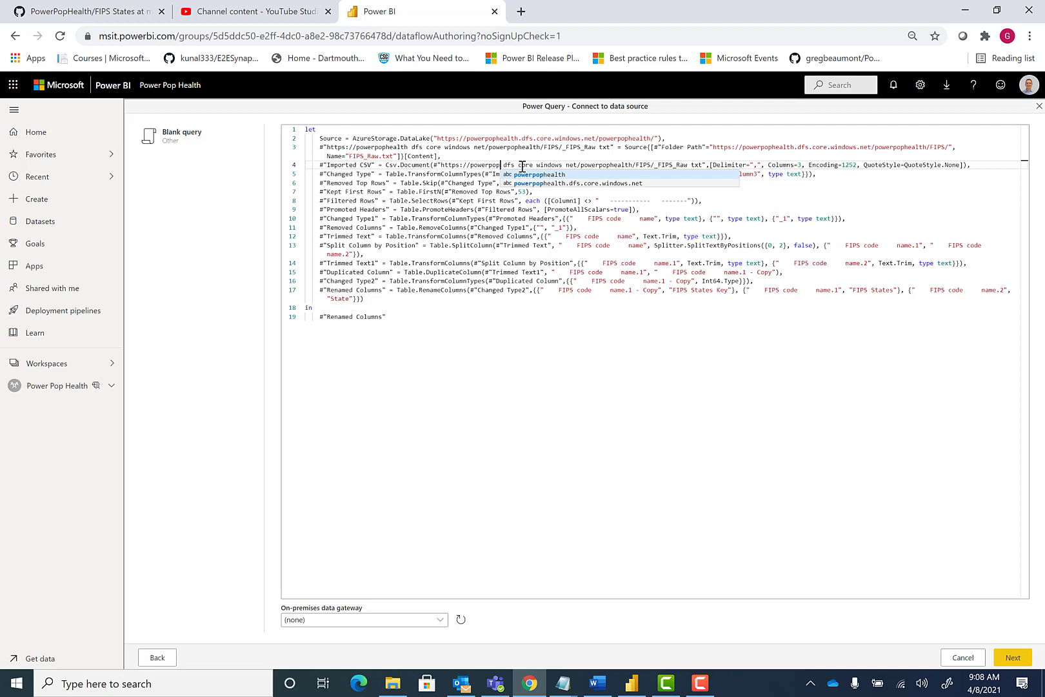
type("h")
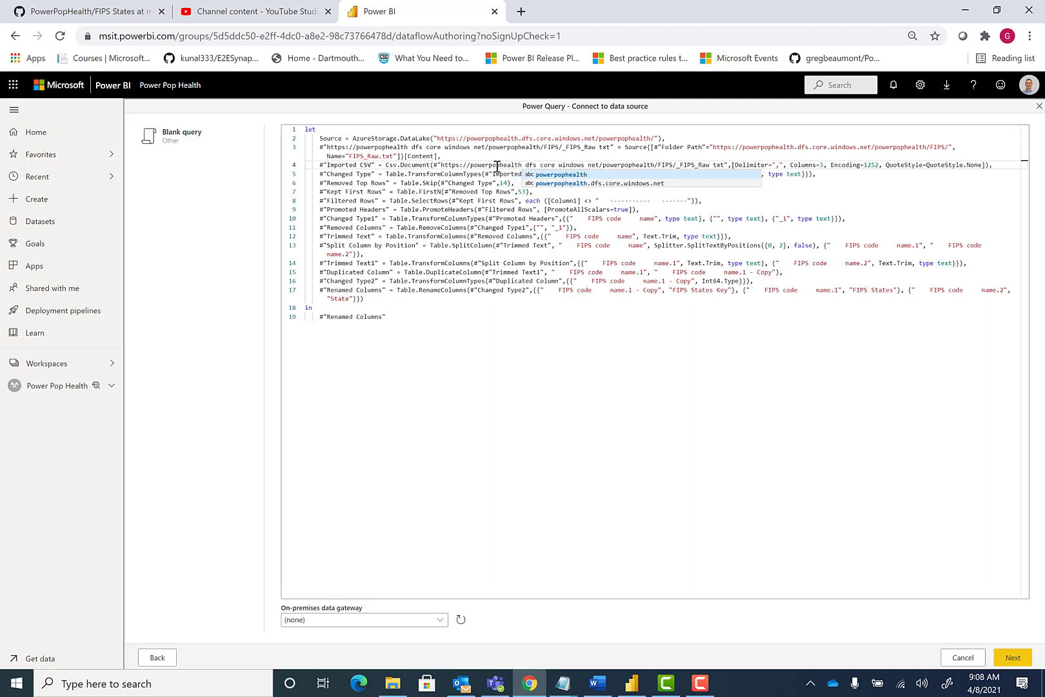
key("Escape")
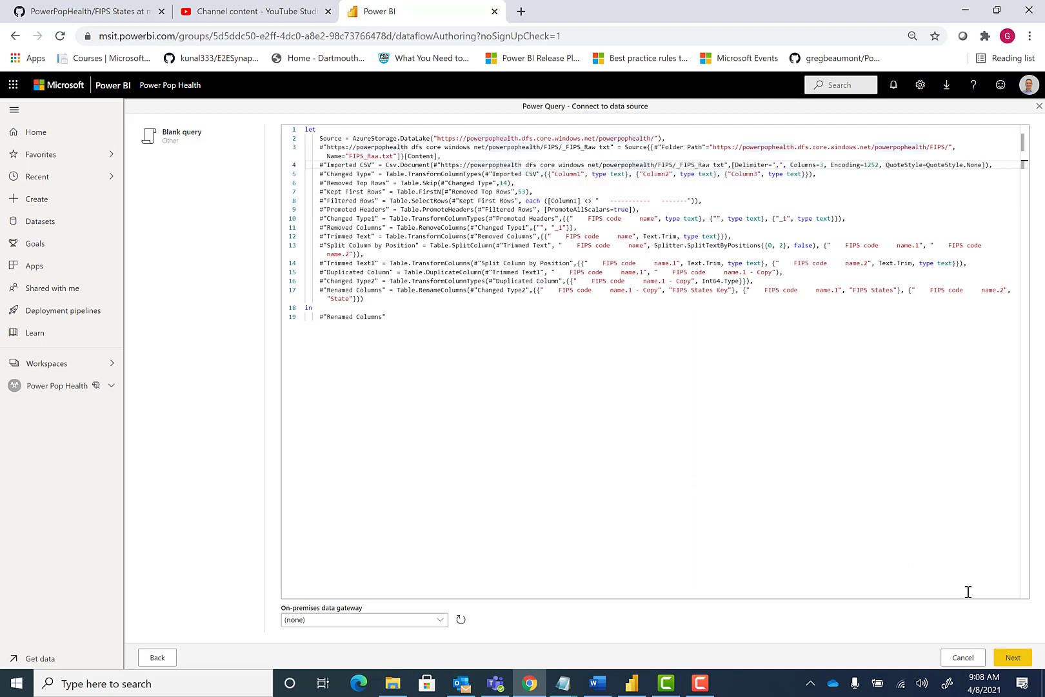
Step: Accept the edited script and connect the data source with the organizational account
left_click(1011, 658)
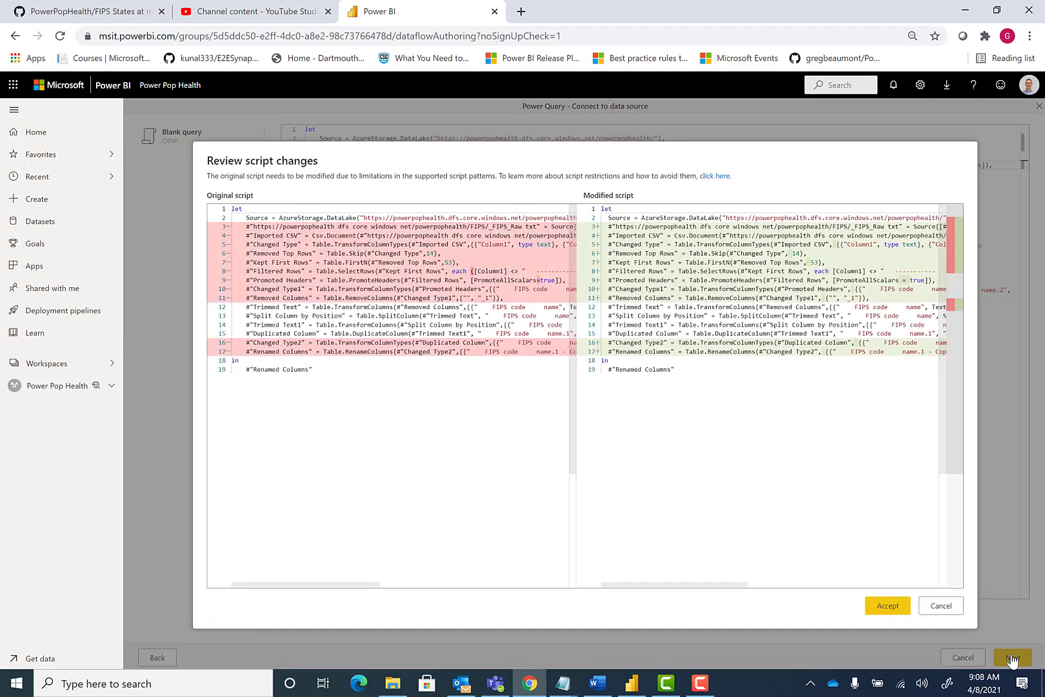
left_click(887, 606)
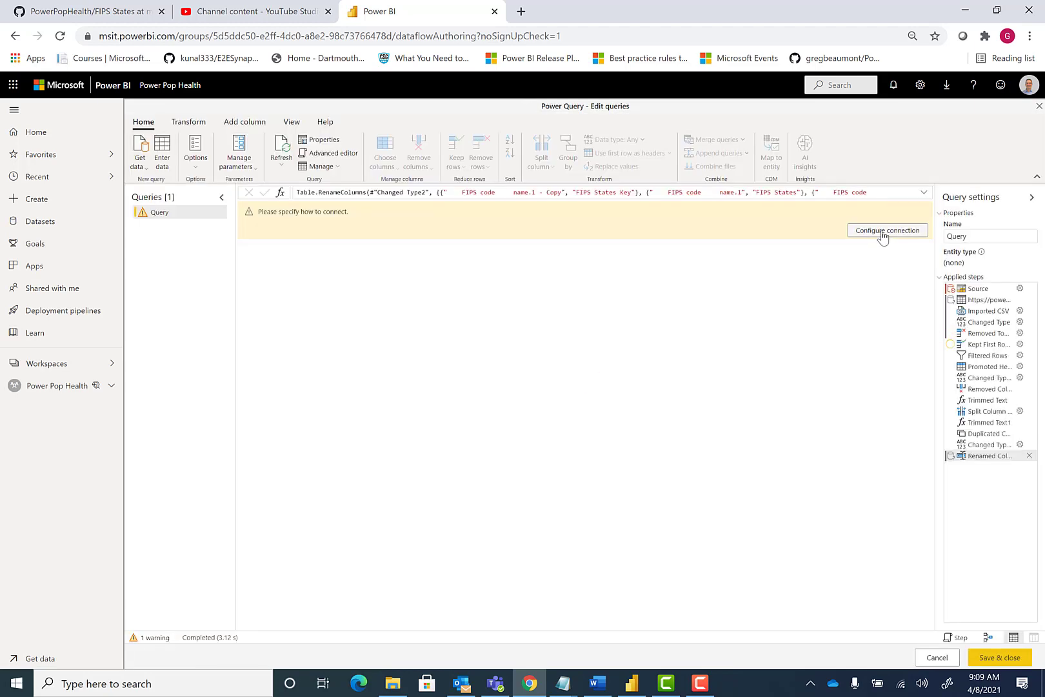
left_click(883, 236)
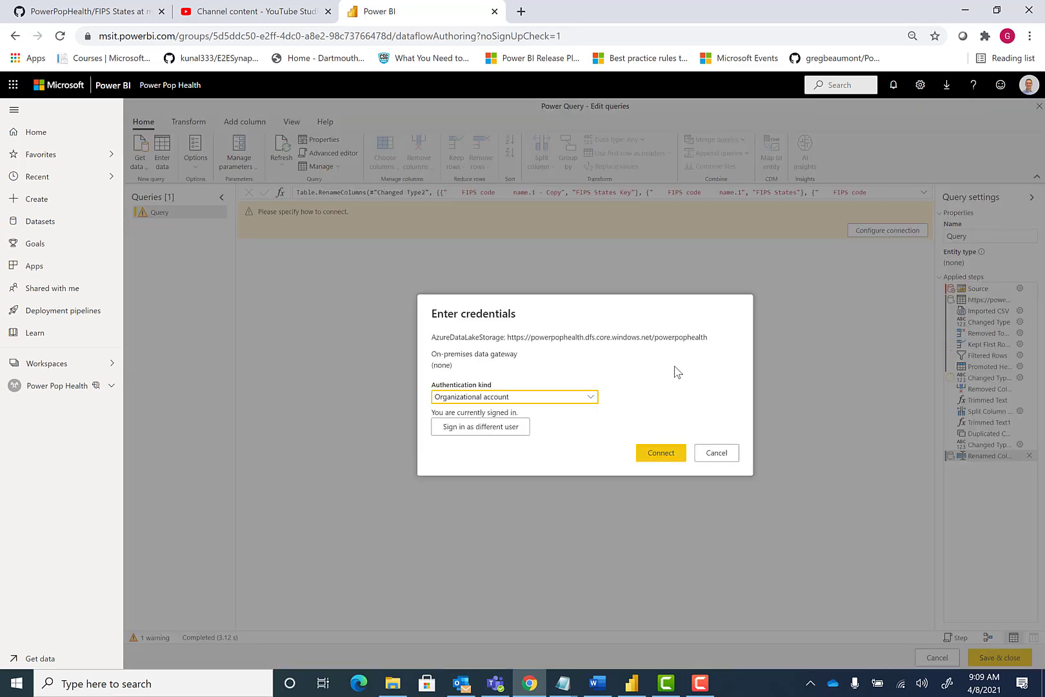
left_click(661, 452)
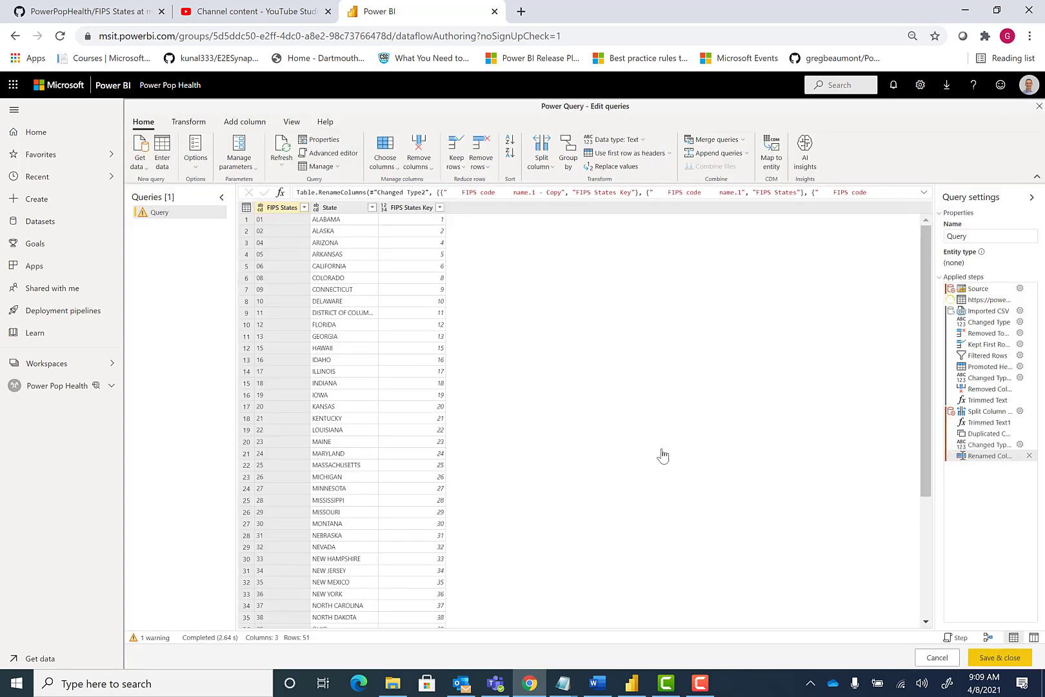
Step: Rename the query to FIPS States in Query settings
left_click(974, 237)
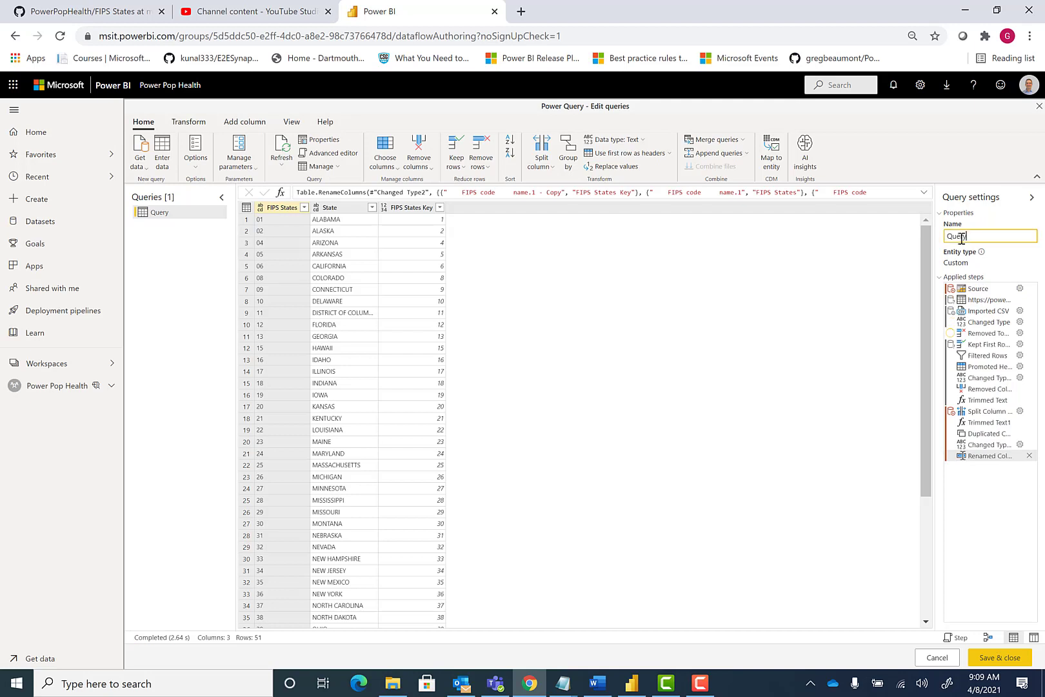
type("FIPS")
type("States")
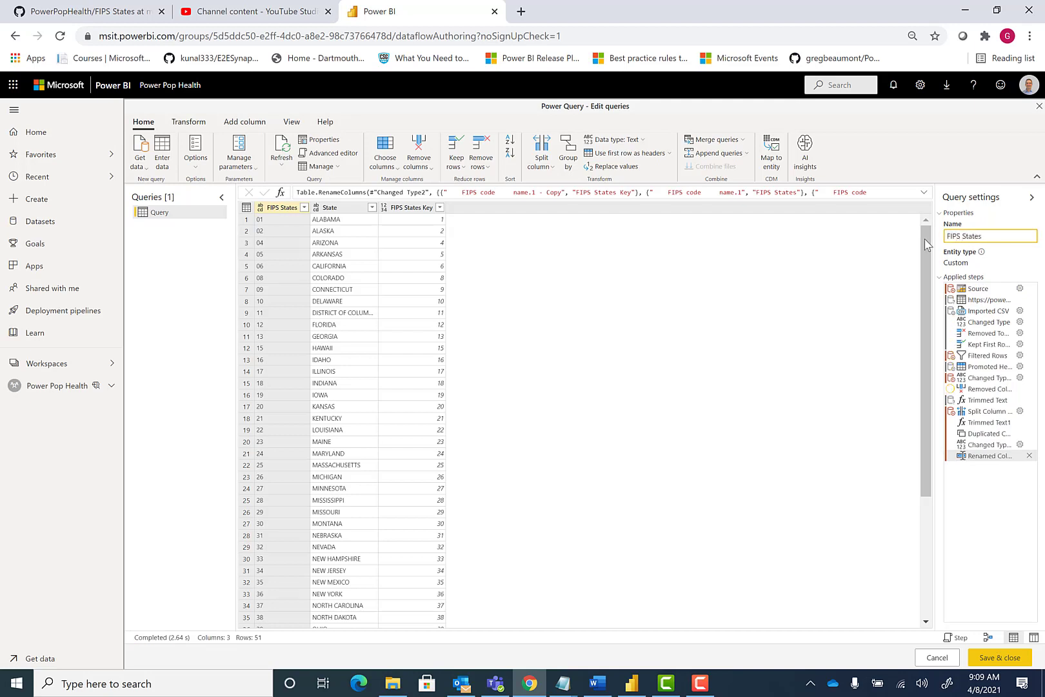
key("Return")
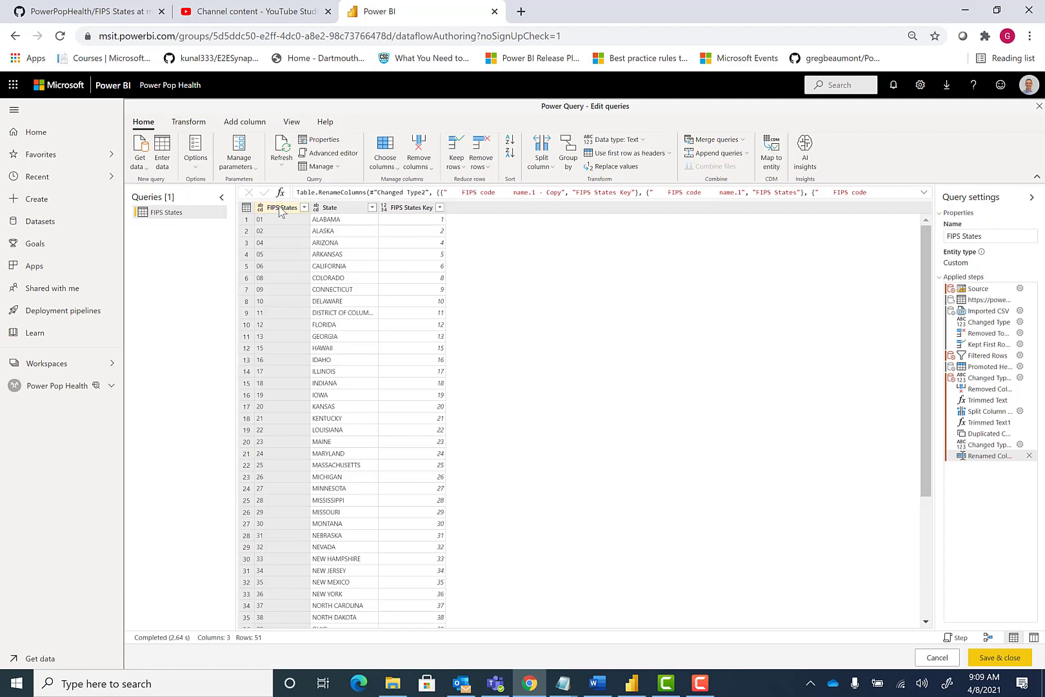
Step: Copy the 24-line FIPS States & Counties script from GitHub's Geography Data folder, then return to Power BI
left_click(73, 9)
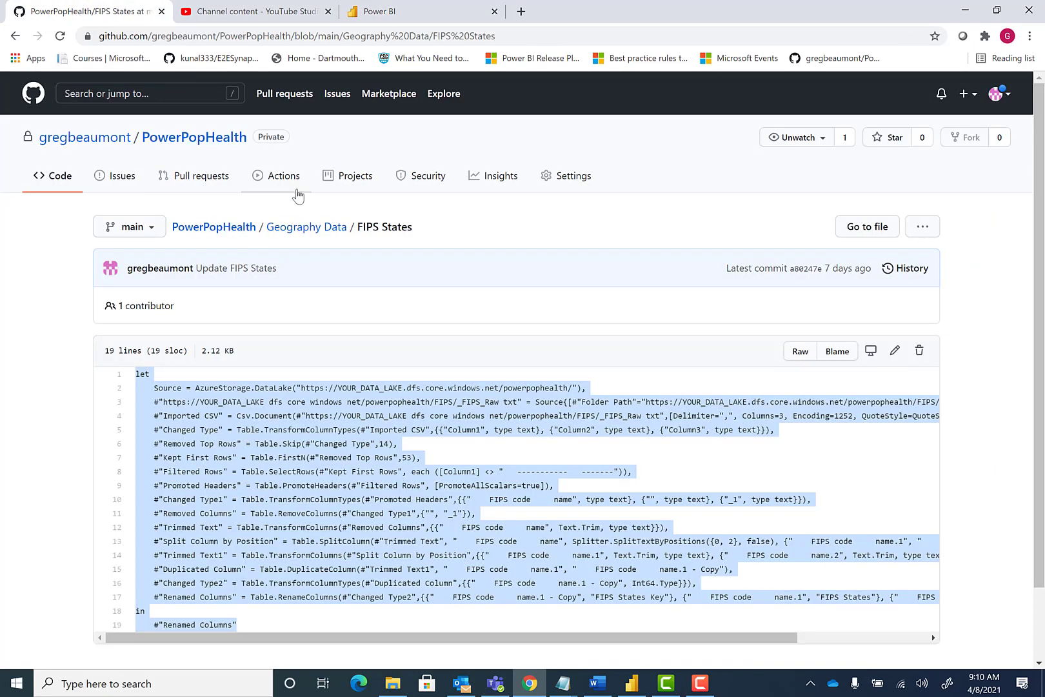
left_click(321, 230)
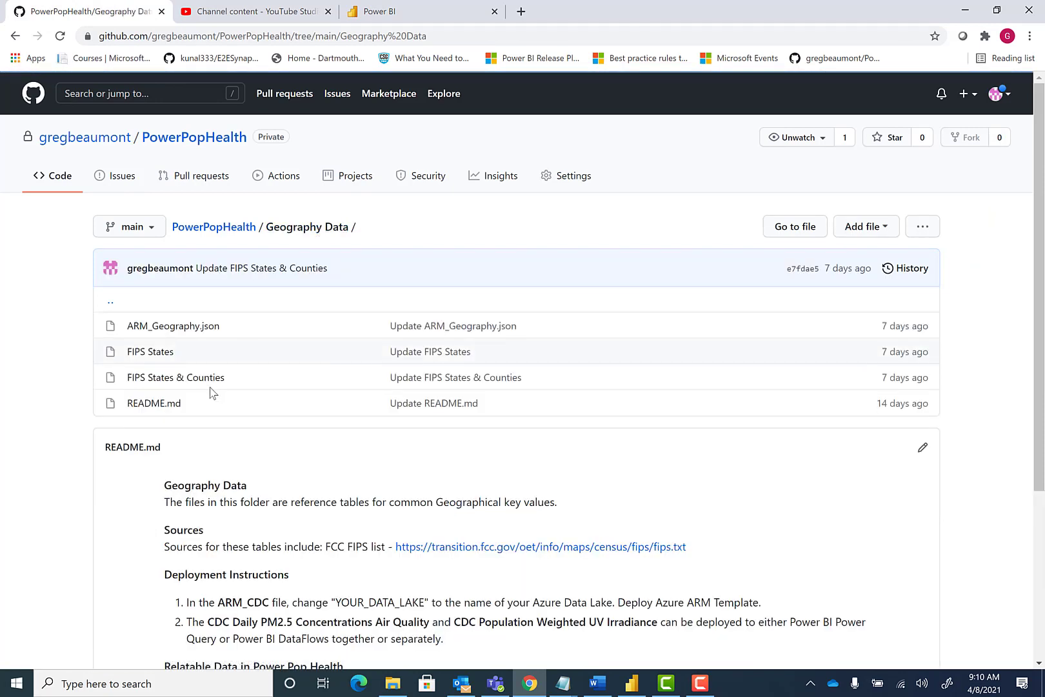
left_click(191, 380)
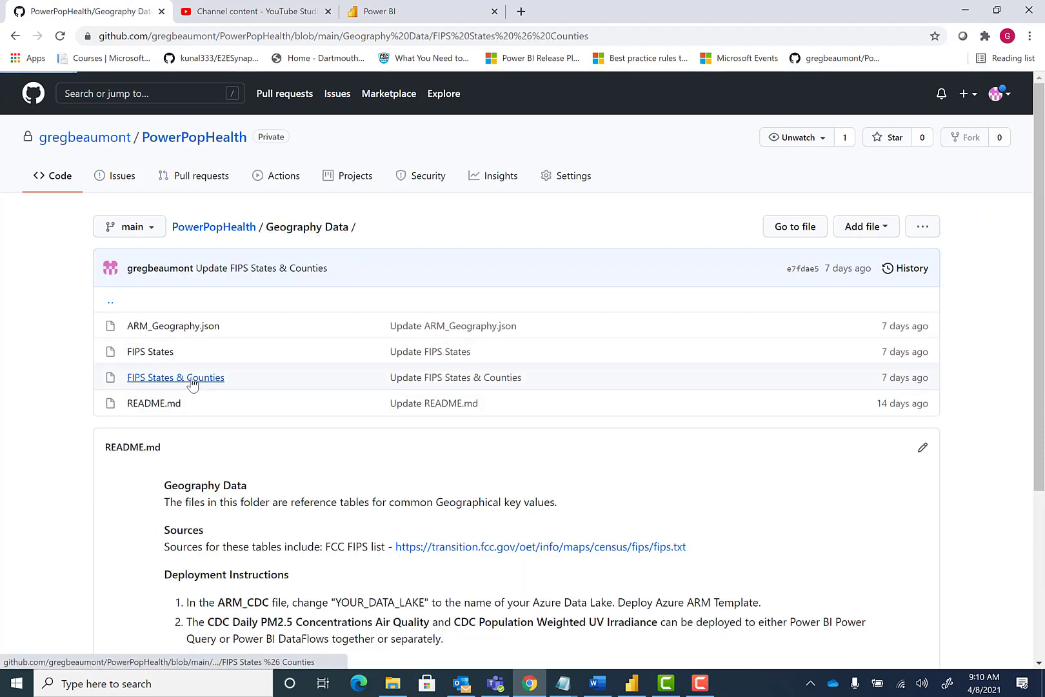
scroll(246, 464, "down", 2)
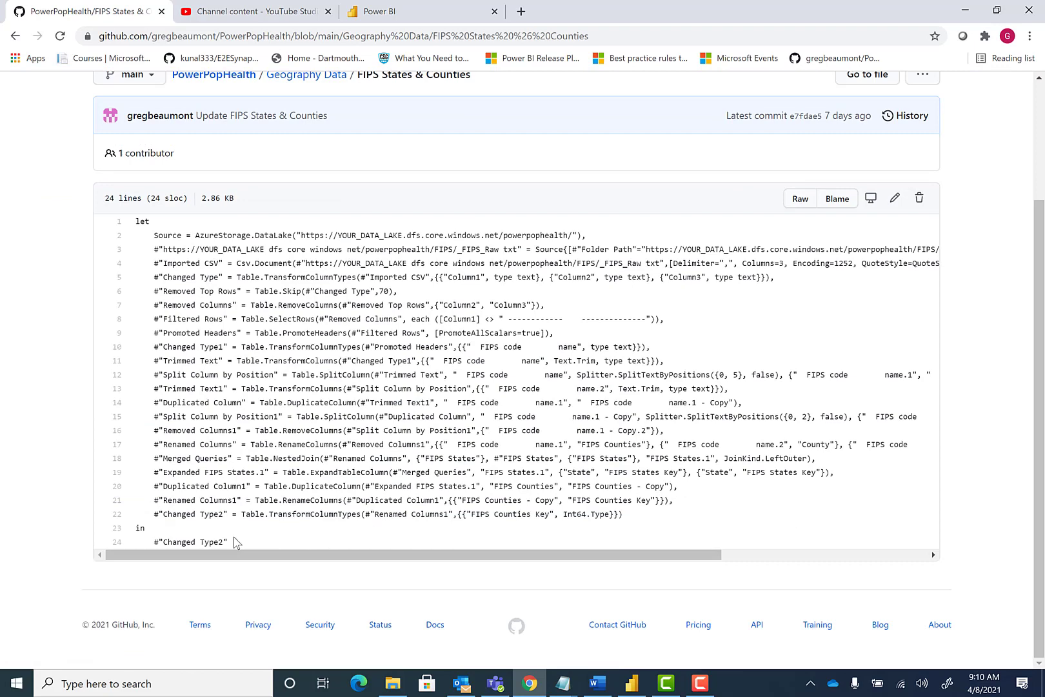
left_click_drag(239, 545, 122, 218)
key("ctrl+c")
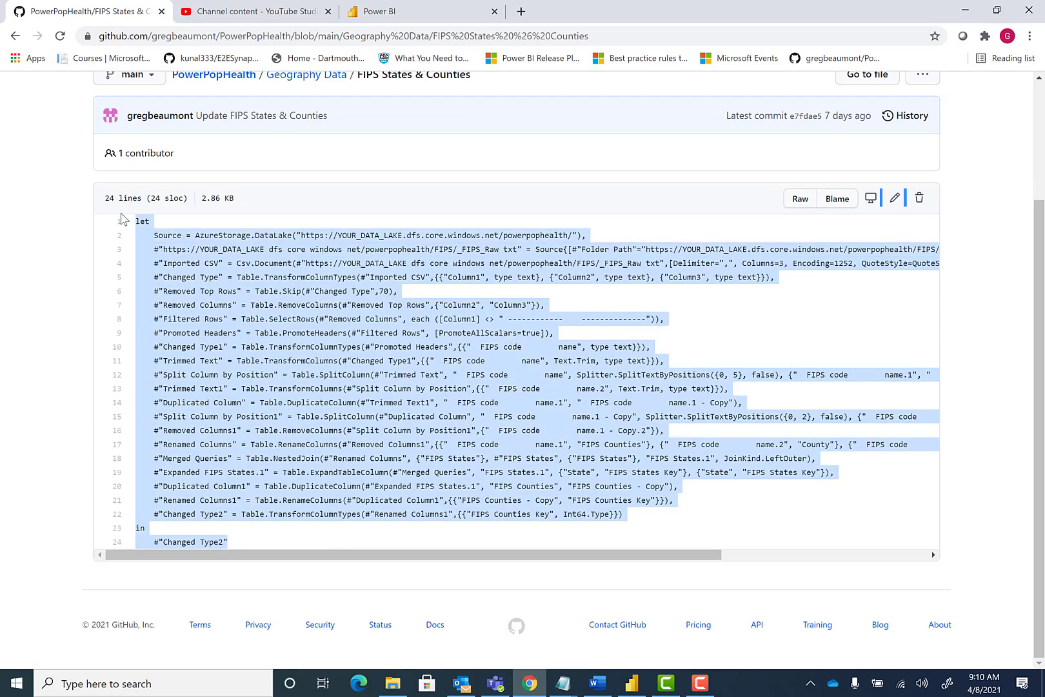
left_click(431, 9)
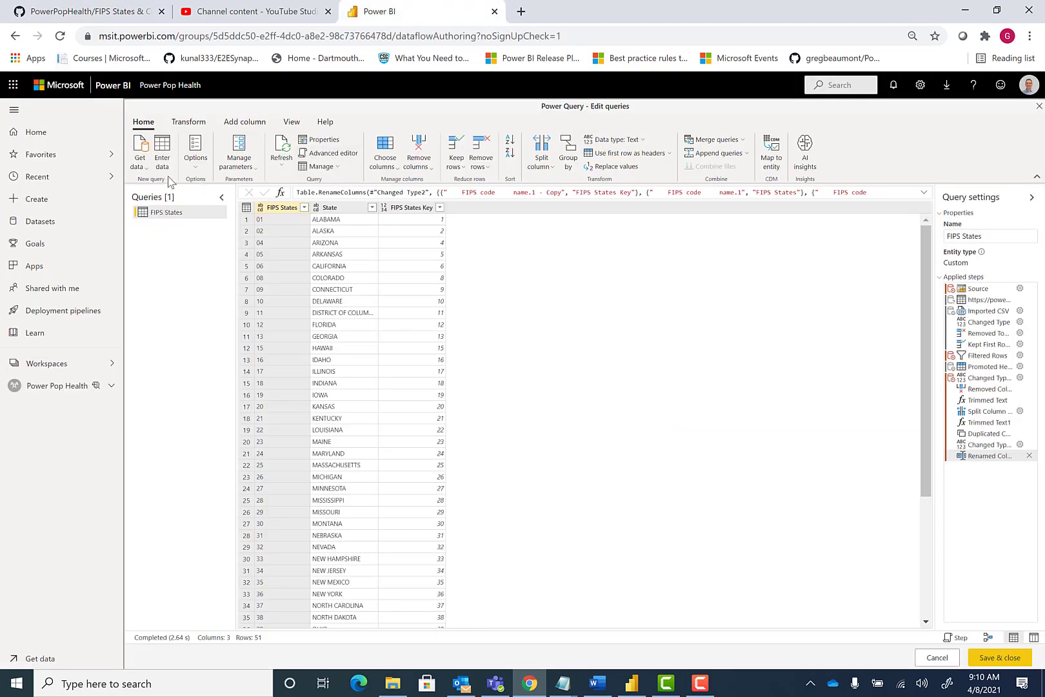
Step: Start a new blank query and paste in the States & Counties script
left_click(139, 160)
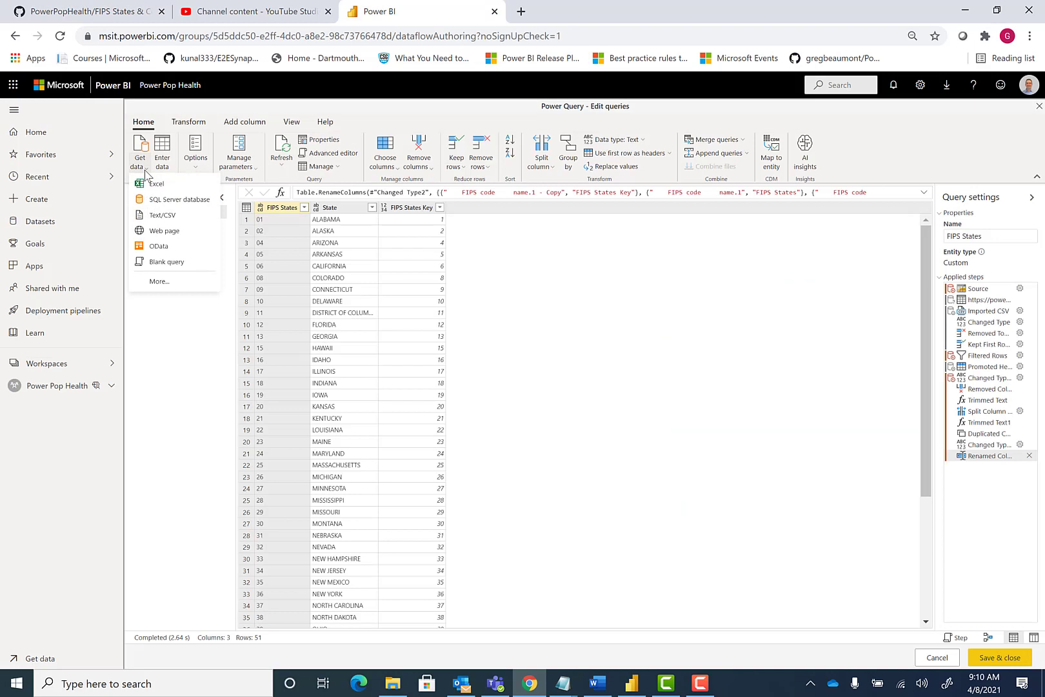
left_click(167, 262)
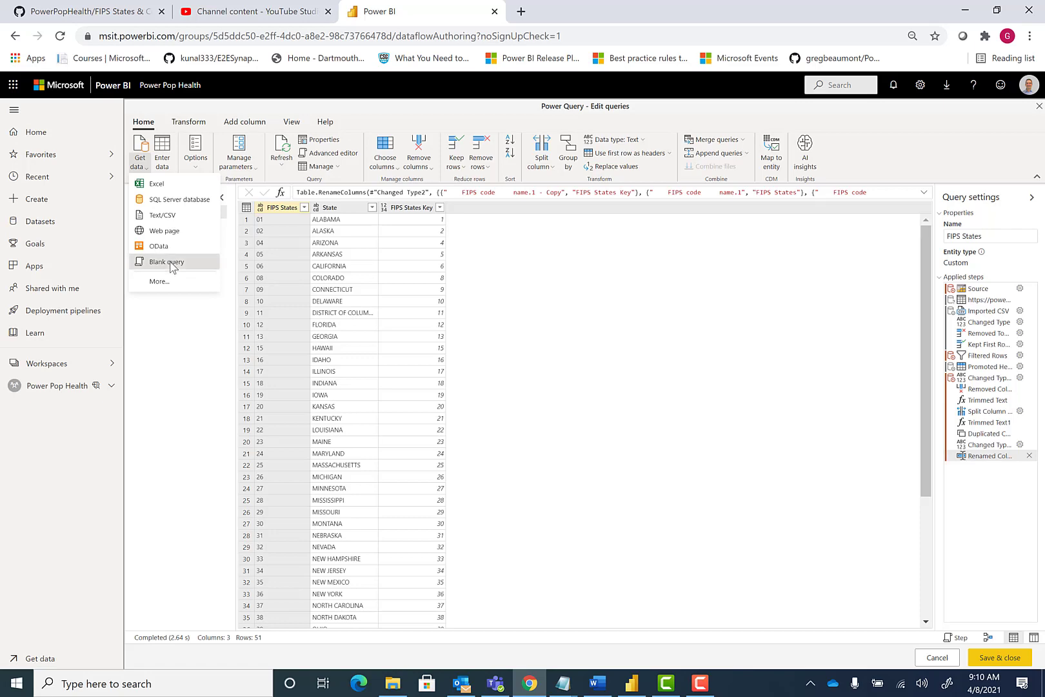
key("ctrl+a")
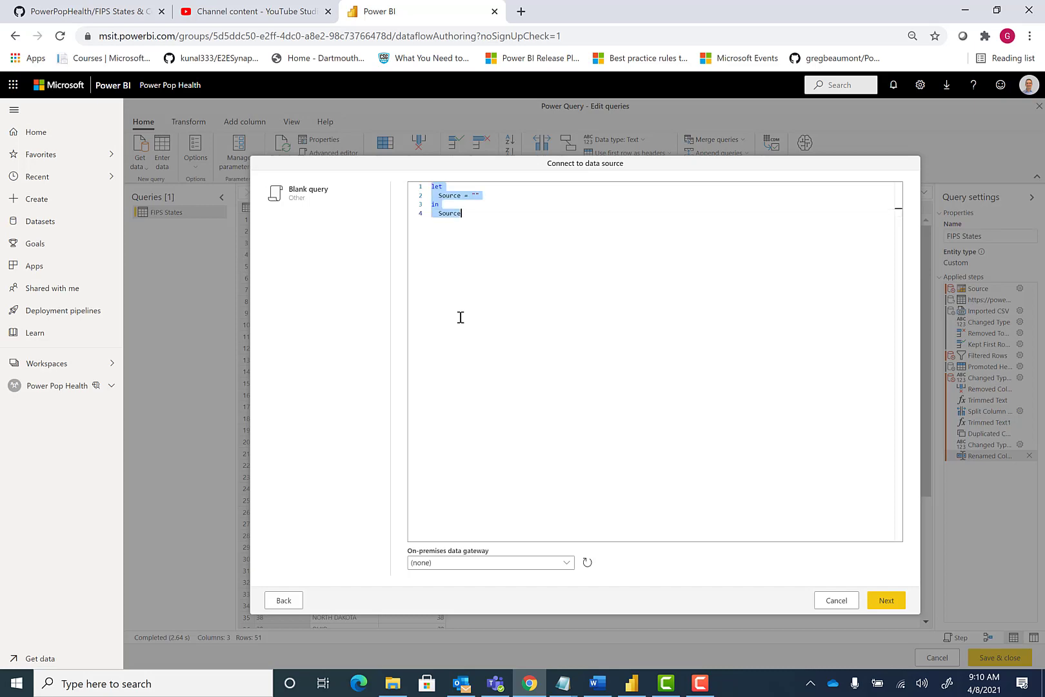
key("ctrl+v")
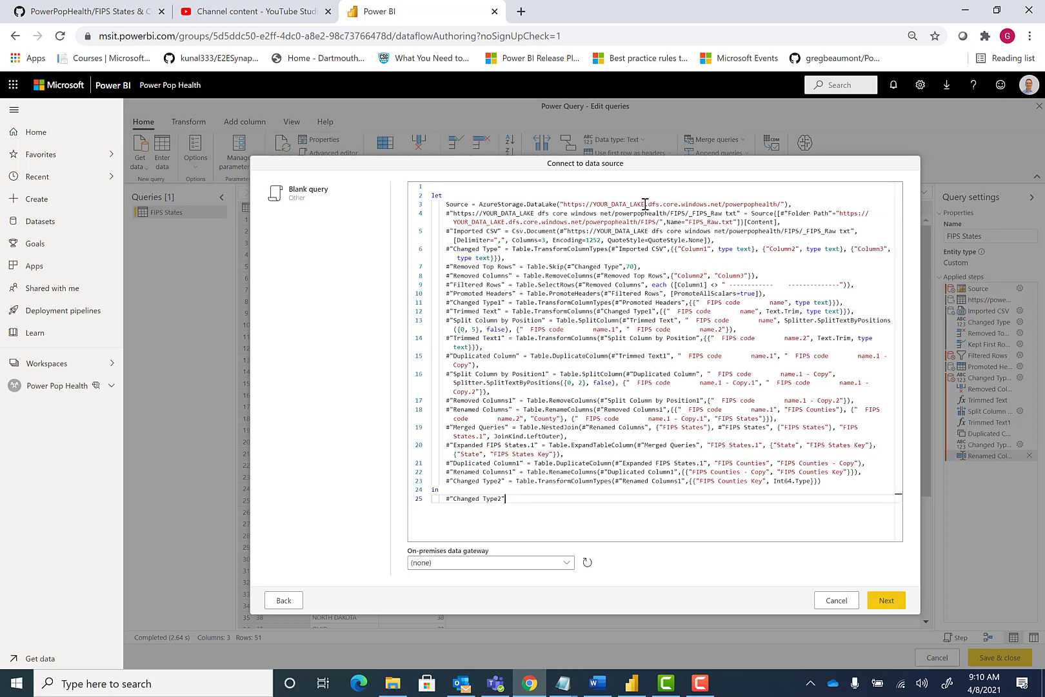
Step: Replace YOUR_DATA_LAKE with powerpophealth in the URLs on lines 3, 4 and 5
left_click_drag(645, 205, 595, 204)
type("powerpoph")
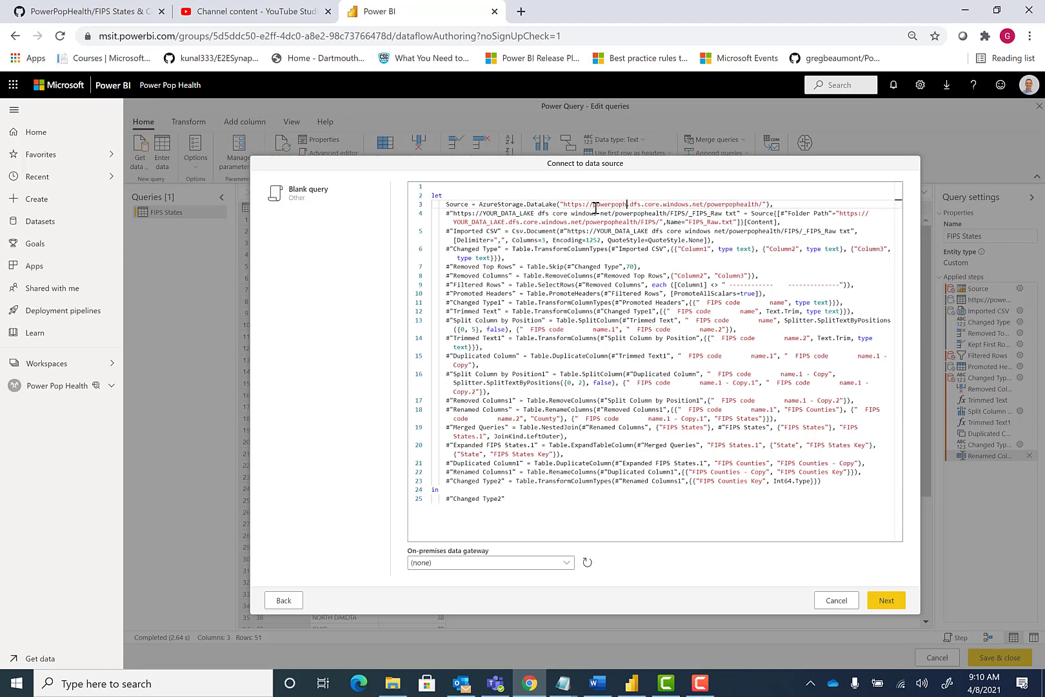
type("ealth")
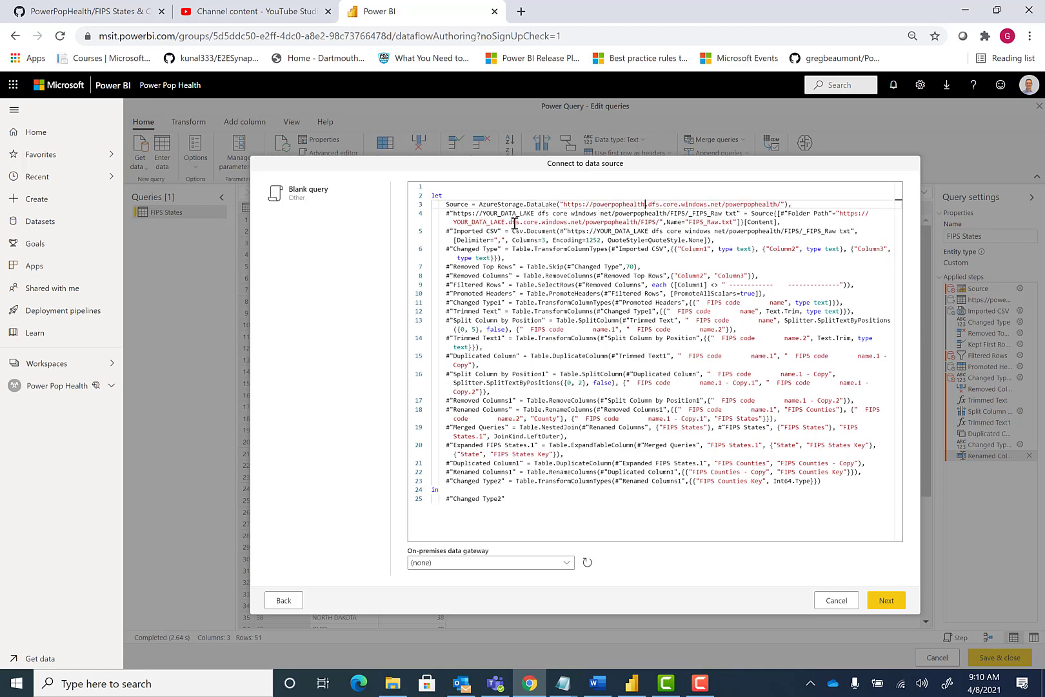
left_click(504, 222)
key("BackSpace")
key("BackSpace")
key("BackSpace")
key("BackSpace")
key("BackSpace")
key("BackSpace")
key("BackSpace")
key("BackSpace")
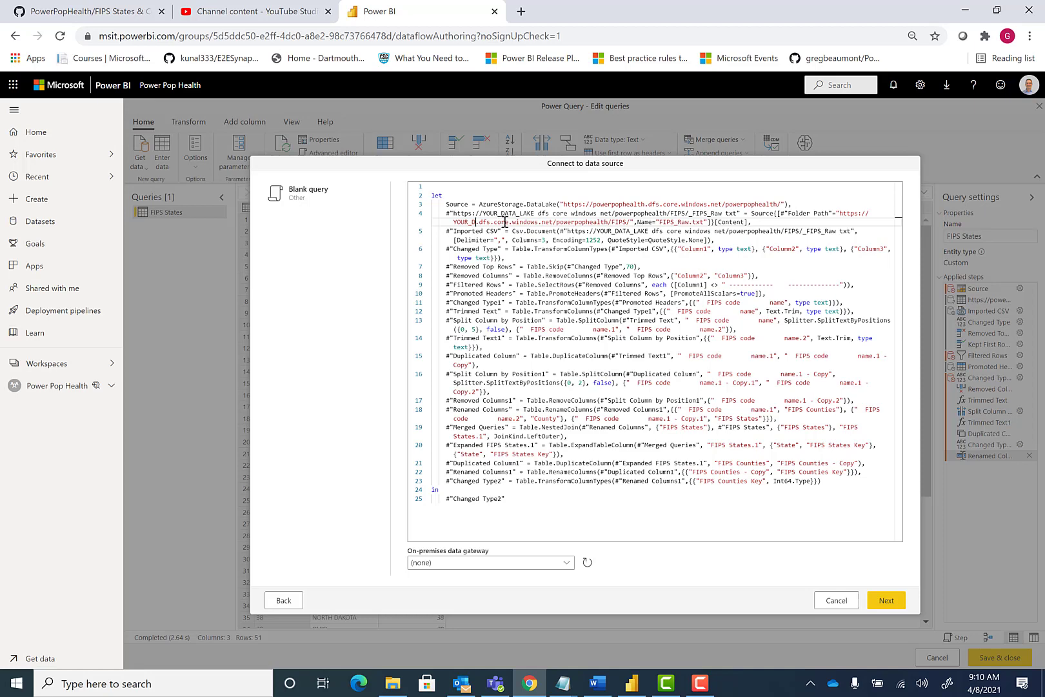
key("BackSpace")
key("BackSpace")
key("BackSpace")
key("BackSpace")
key("BackSpace")
key("BackSpace")
type("pow")
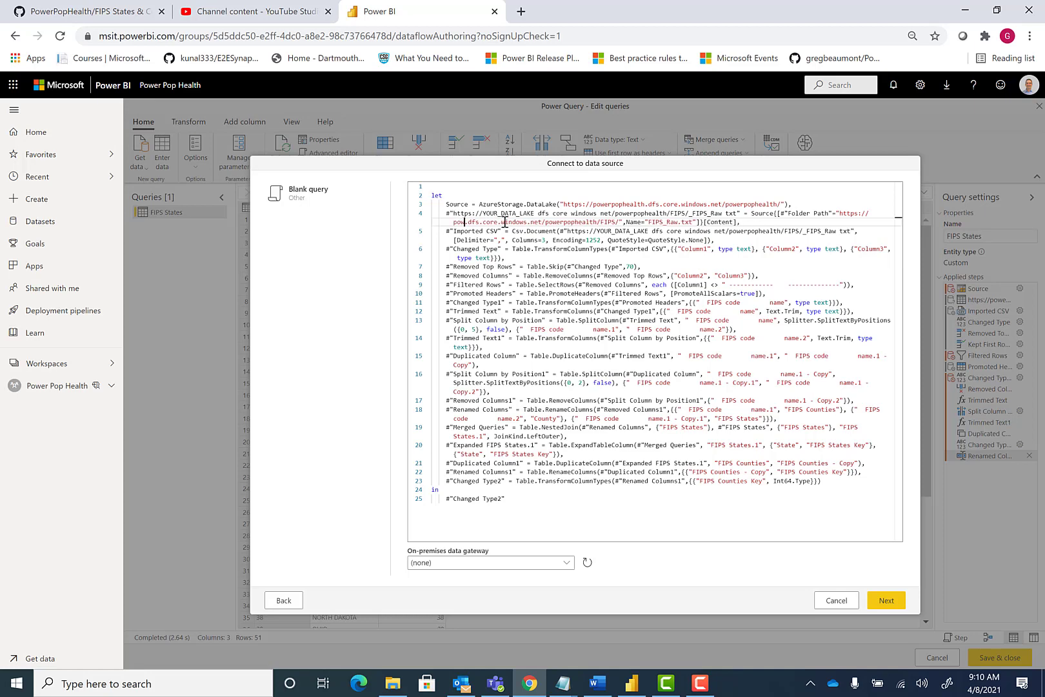
type("erpophealth")
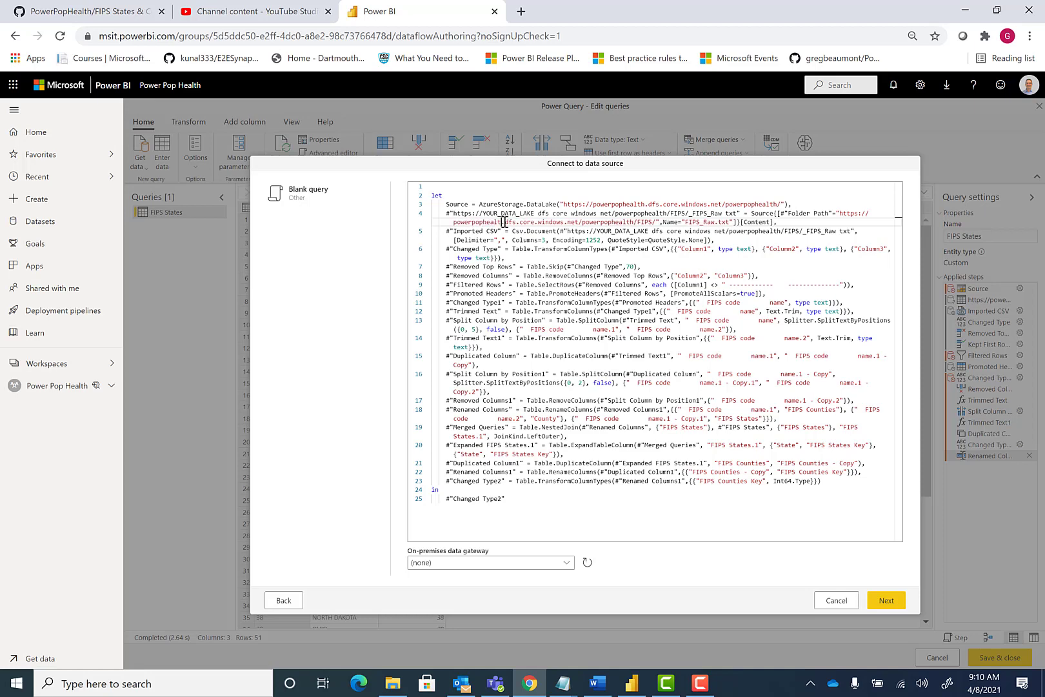
left_click(649, 231)
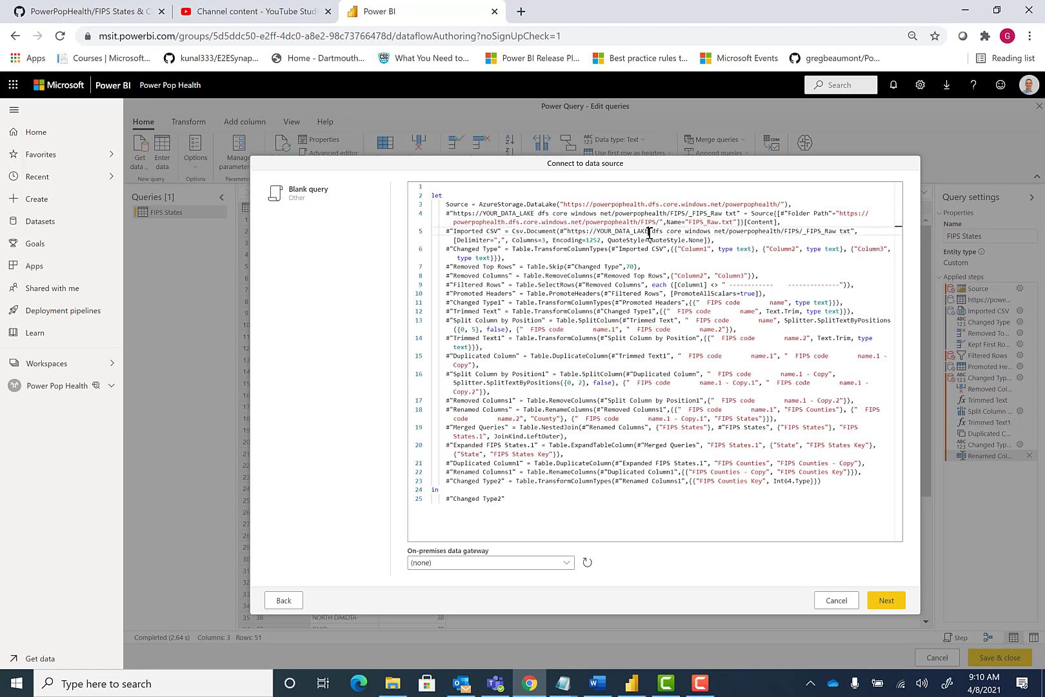
key("BackSpace")
key("BackSpace")
key("BackSpace")
key("BackSpace")
key("BackSpace")
key("BackSpace")
key("BackSpace")
key("BackSpace")
key("BackSpace")
key("BackSpace")
key("BackSpace")
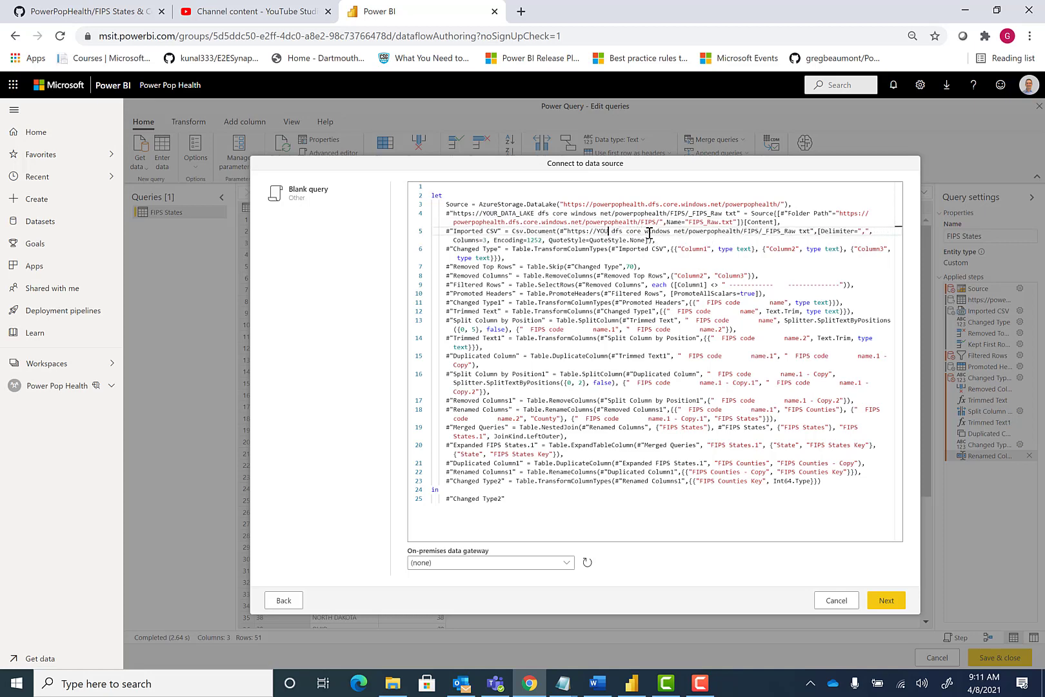
key("BackSpace")
key("BackSpace")
key("BackSpace")
type("powerpophealth")
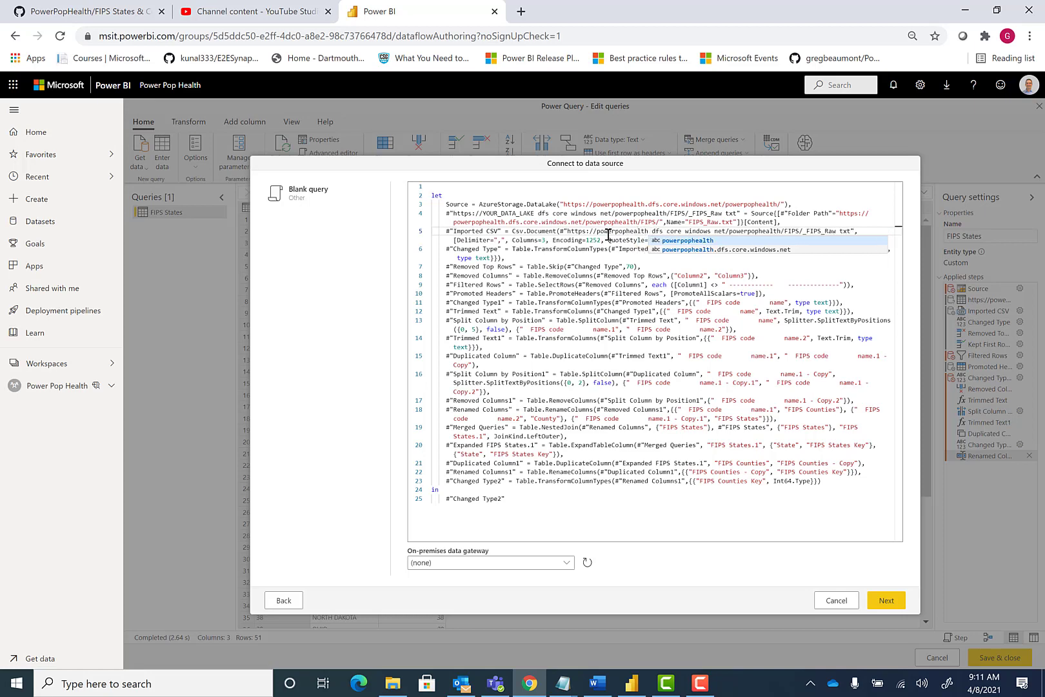
key("Return")
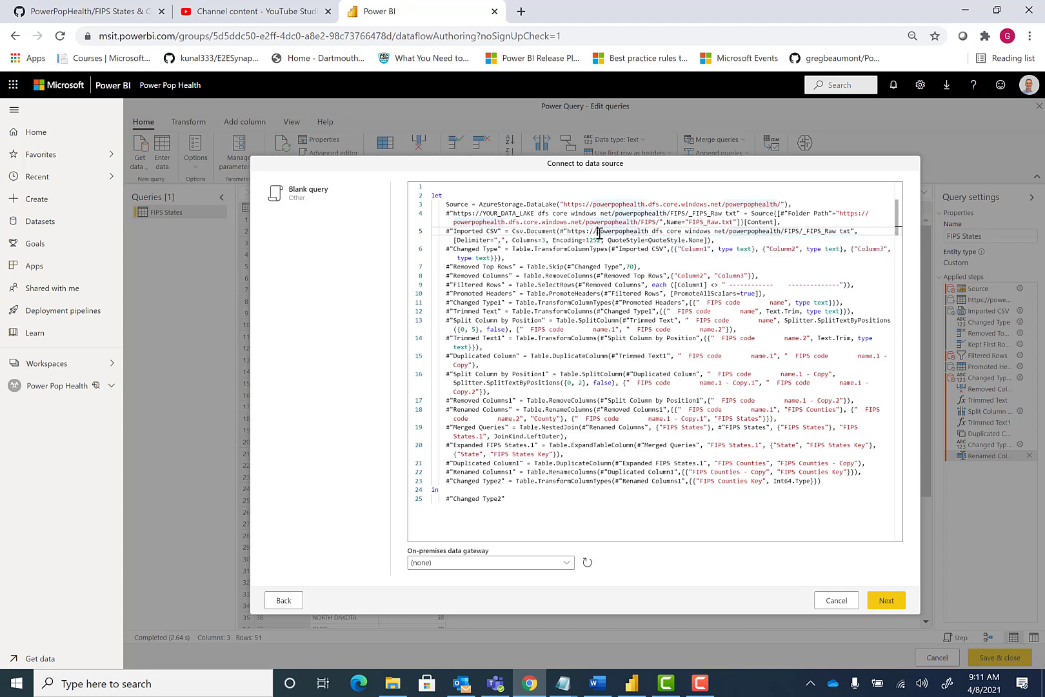
Step: Replace the remaining line 4 placeholder with powerpophealth
left_click(533, 213)
key("BackSpace")
key("BackSpace")
key("BackSpace")
key("BackSpace")
key("BackSpace")
key("BackSpace")
key("BackSpace")
key("BackSpace")
key("BackSpace")
key("BackSpace")
key("BackSpace")
key("BackSpace")
key("BackSpace")
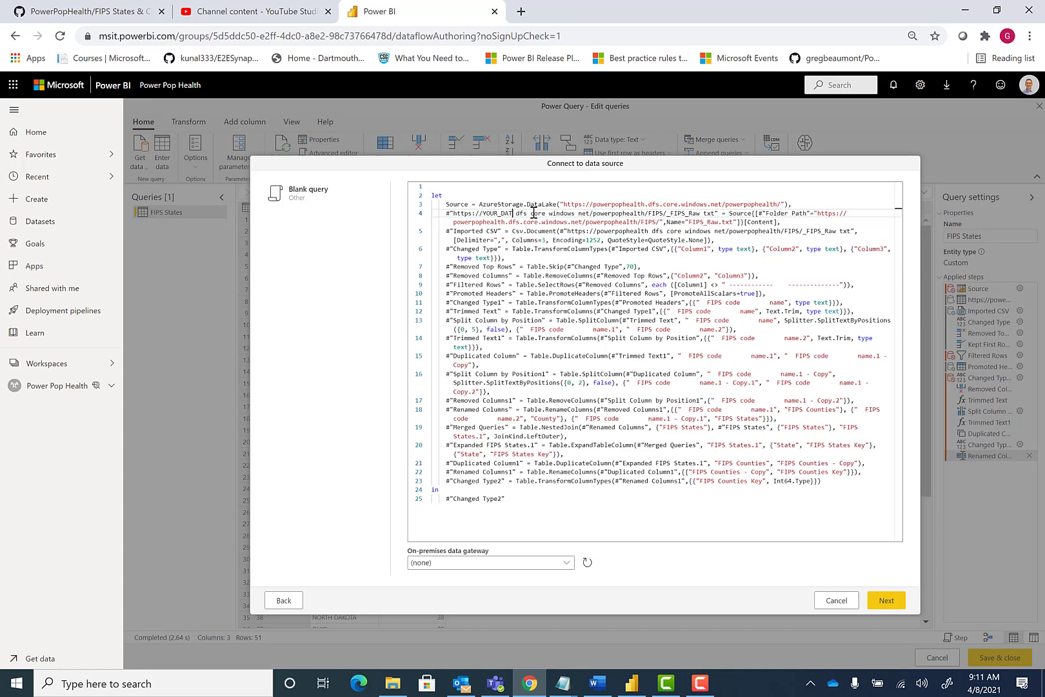
key("BackSpace")
type("powerpop")
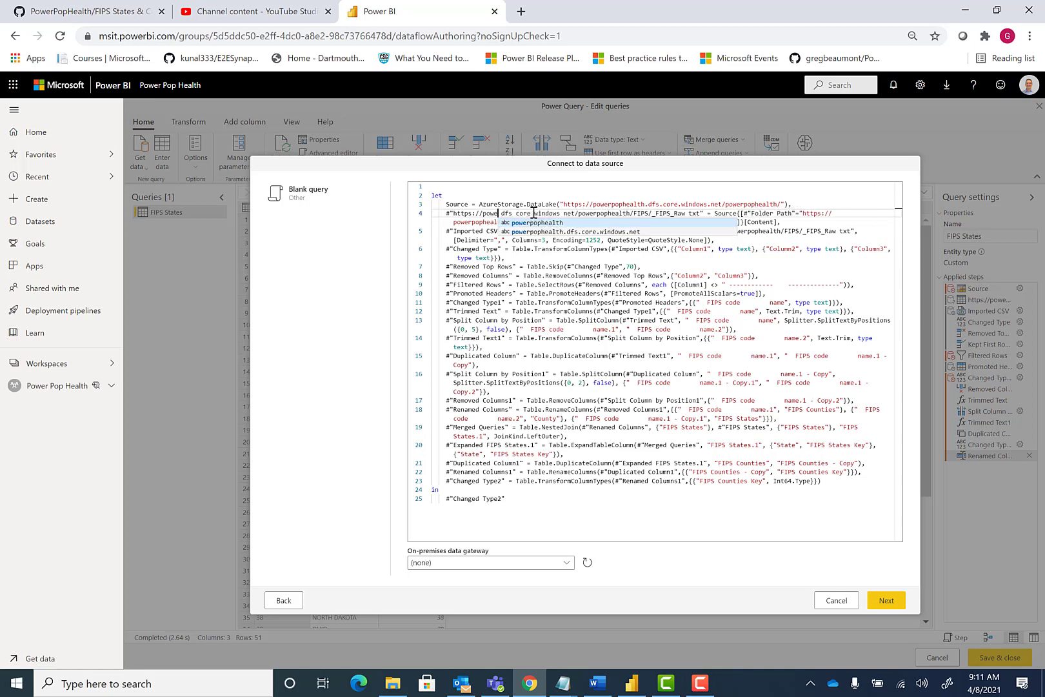
type("health")
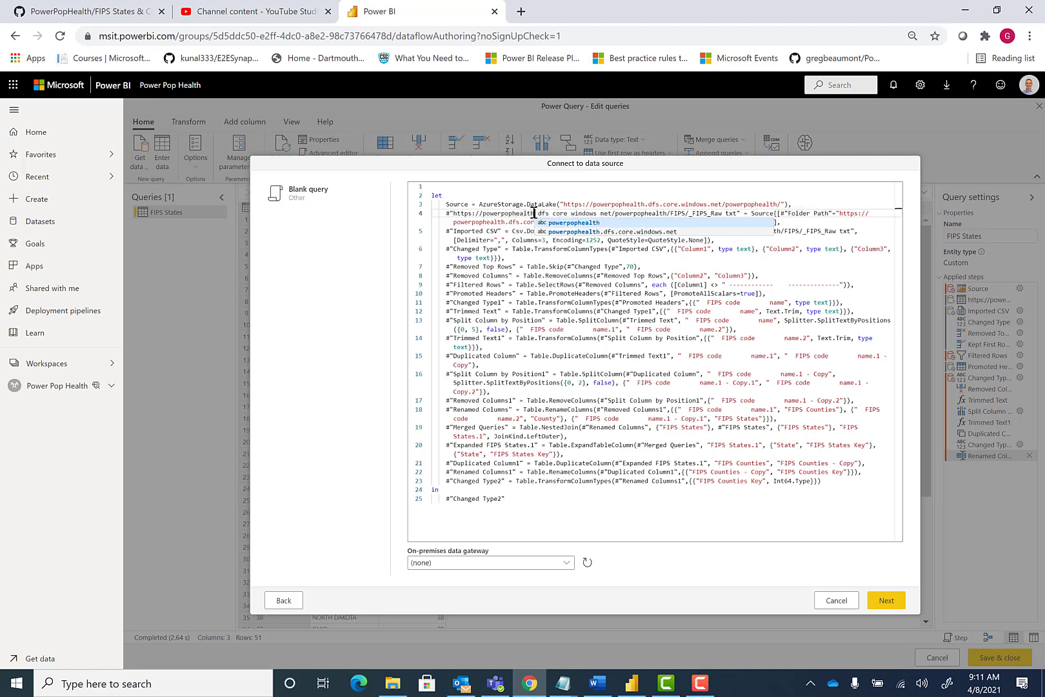
left_click(516, 214)
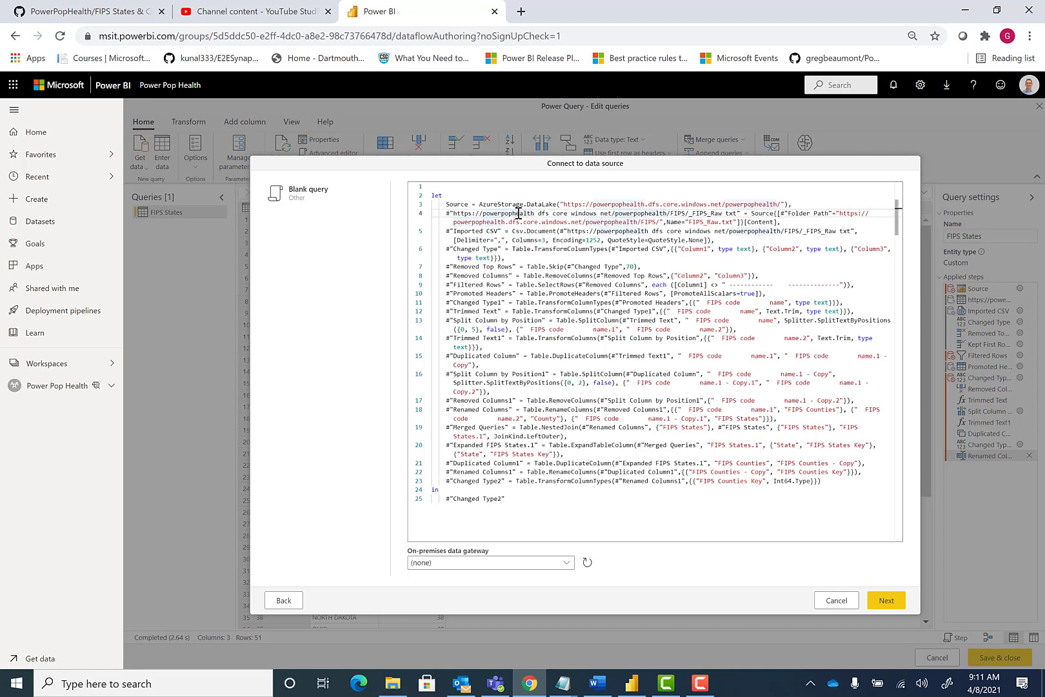
Step: Accept the script changes and check the Merged Queries step's six-column result
left_click(894, 605)
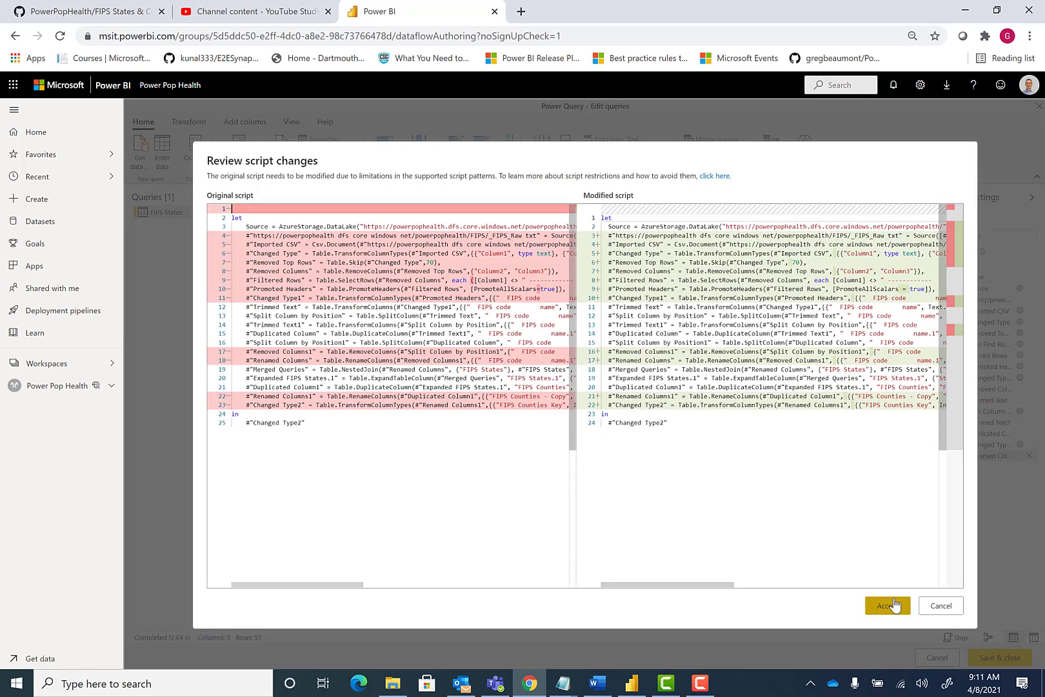
left_click(888, 606)
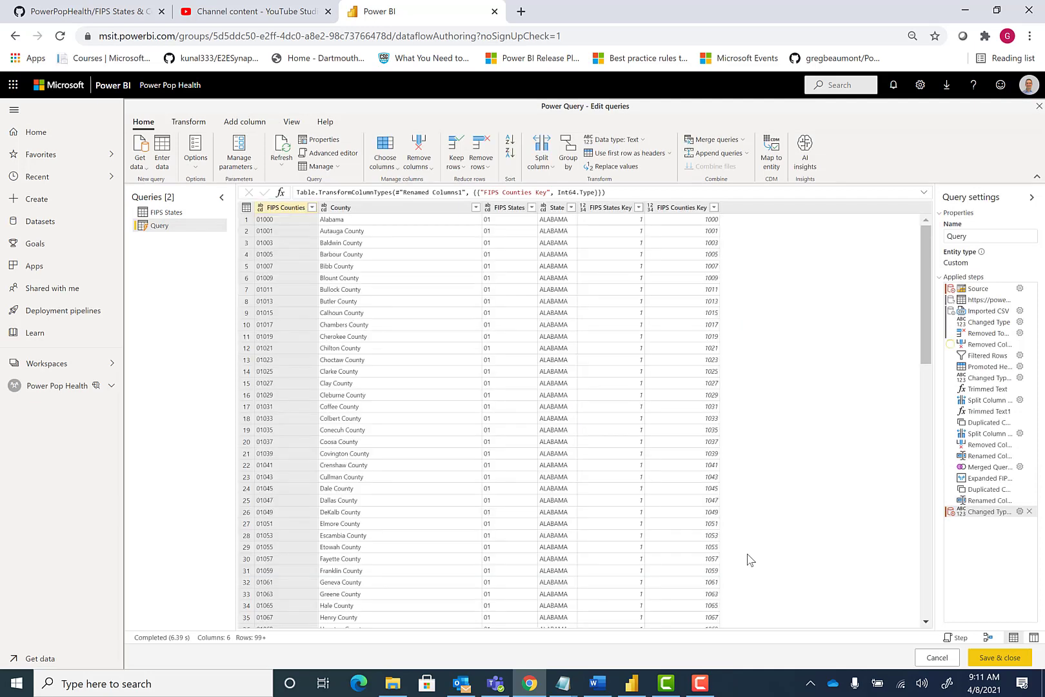
left_click(990, 467)
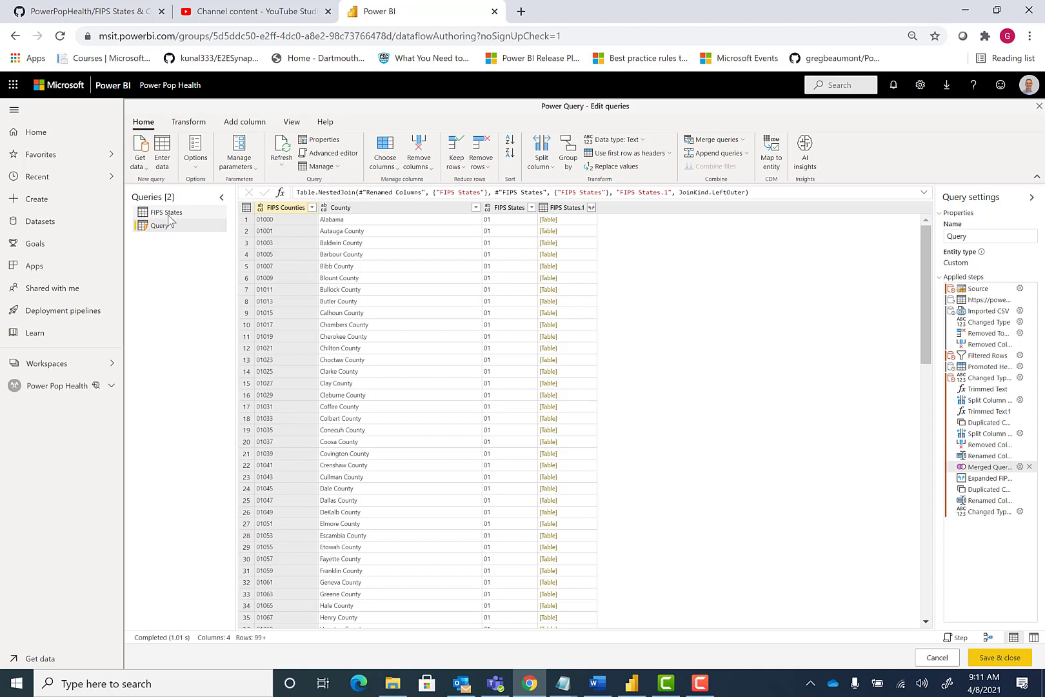
Step: Rename the query from Query to FIPS States & Counties
left_click(972, 237)
key("ctrl+a")
type("FIPS")
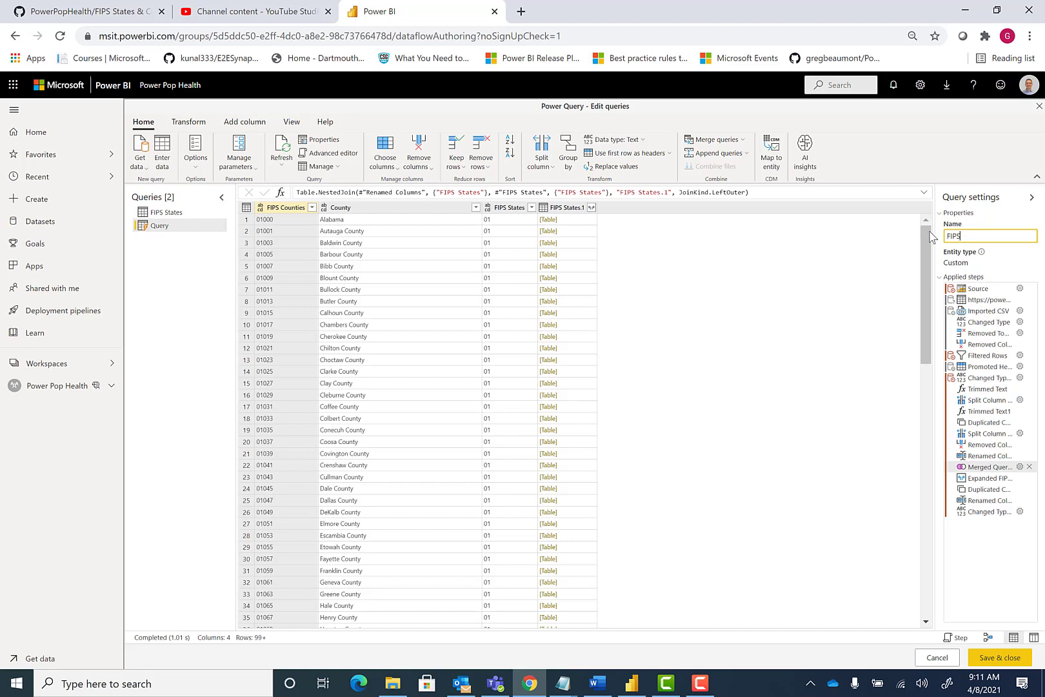
type(" States & Counties")
left_click(988, 512)
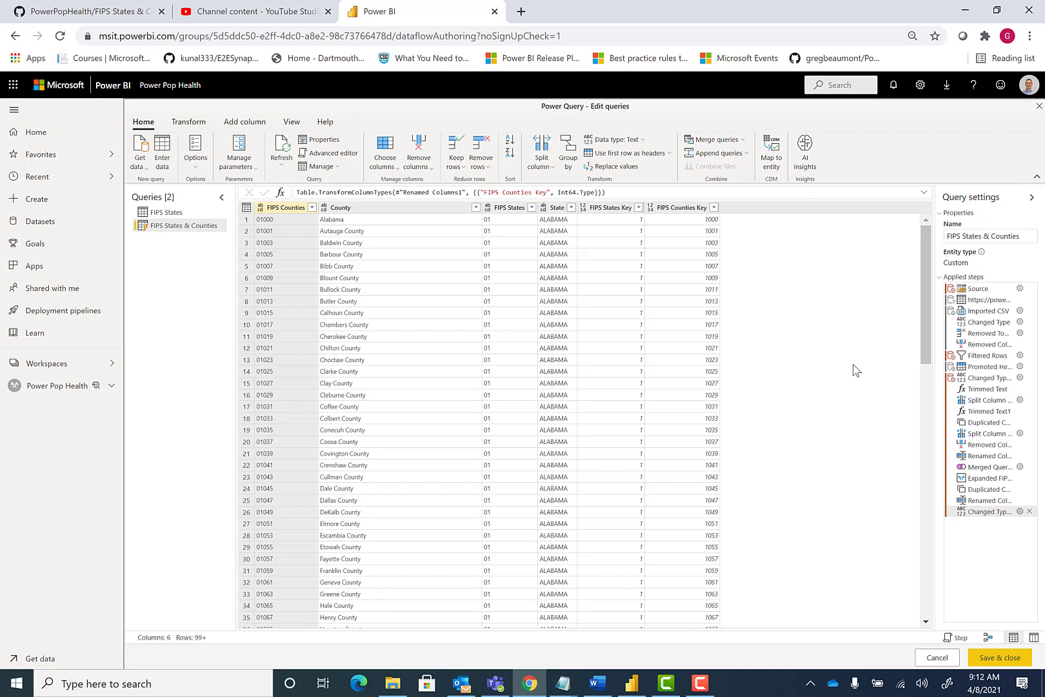
Step: Save the dataflow as 'FIPS States & Counties', refresh it now, and close back to the workspace
left_click(998, 658)
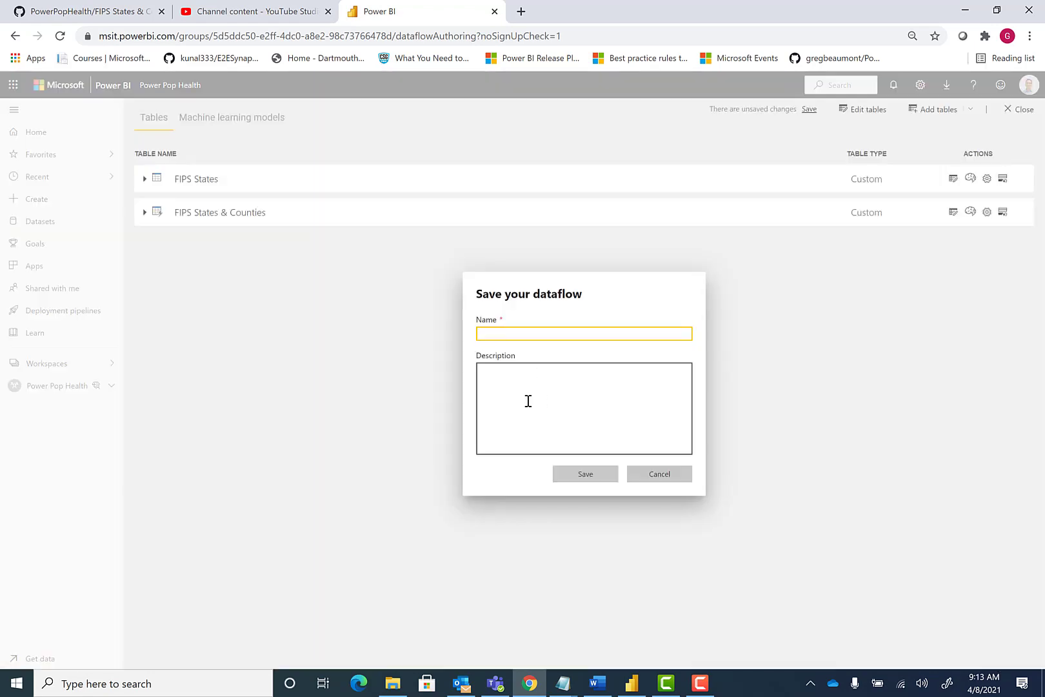
type("FIPS")
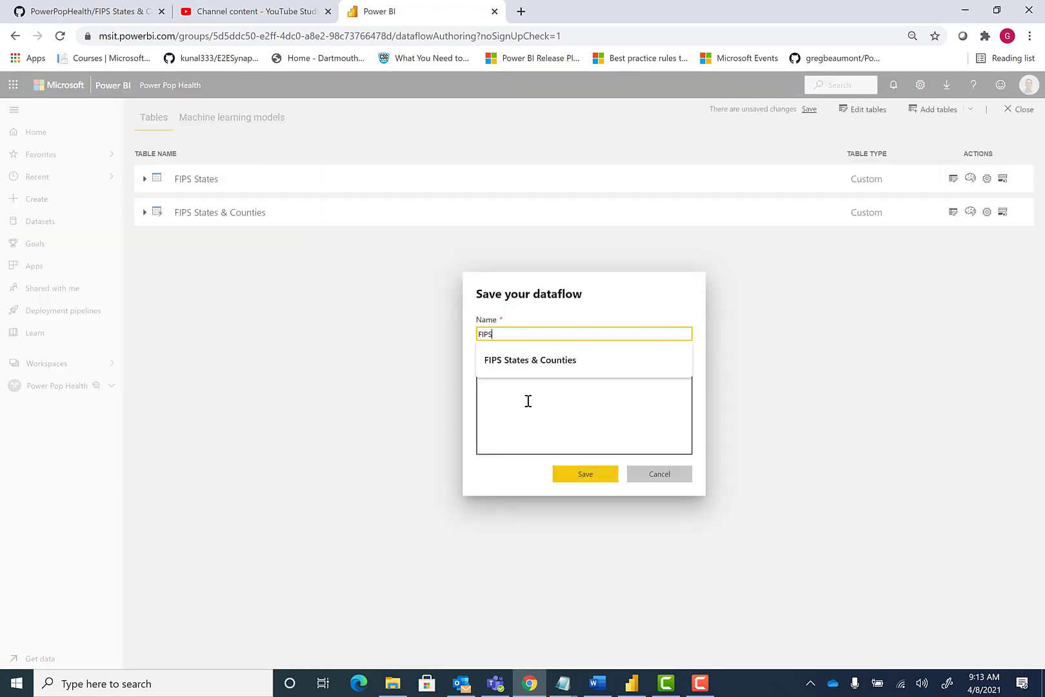
type(" States and Counties")
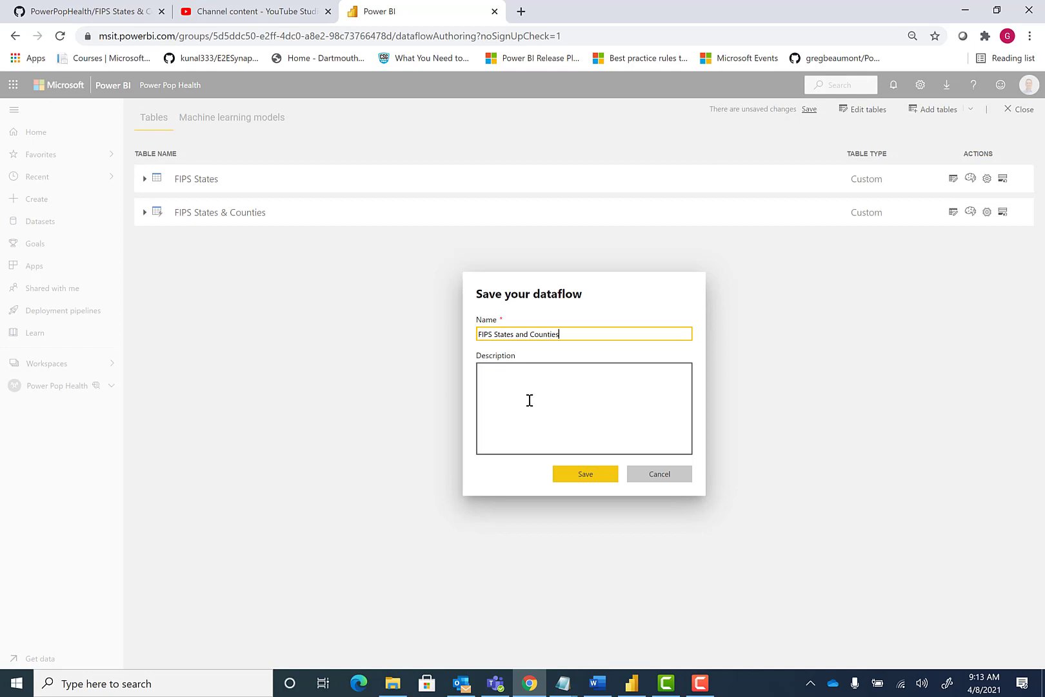
left_click(527, 333)
key("BackSpace")
key("BackSpace")
key("BackSpace")
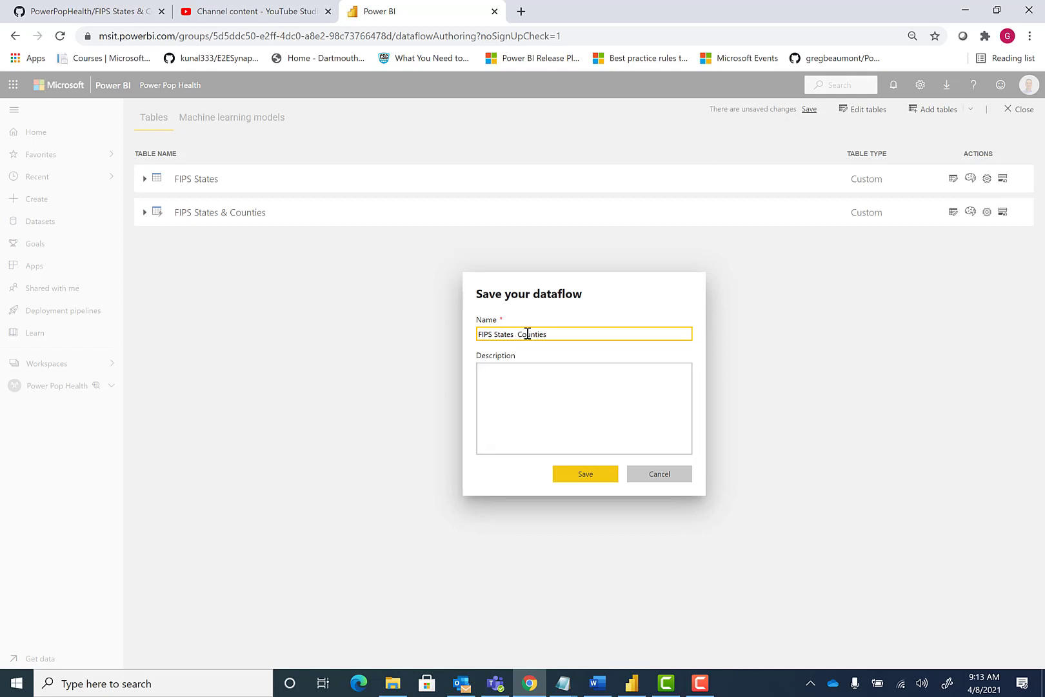
type("&")
left_click(585, 475)
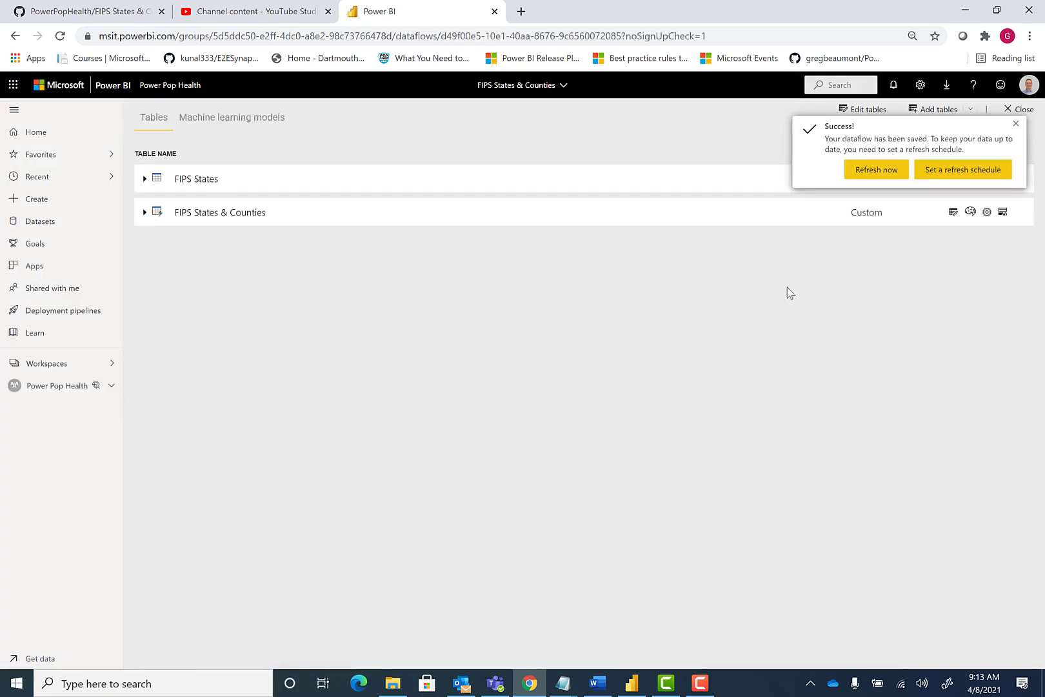
left_click(868, 170)
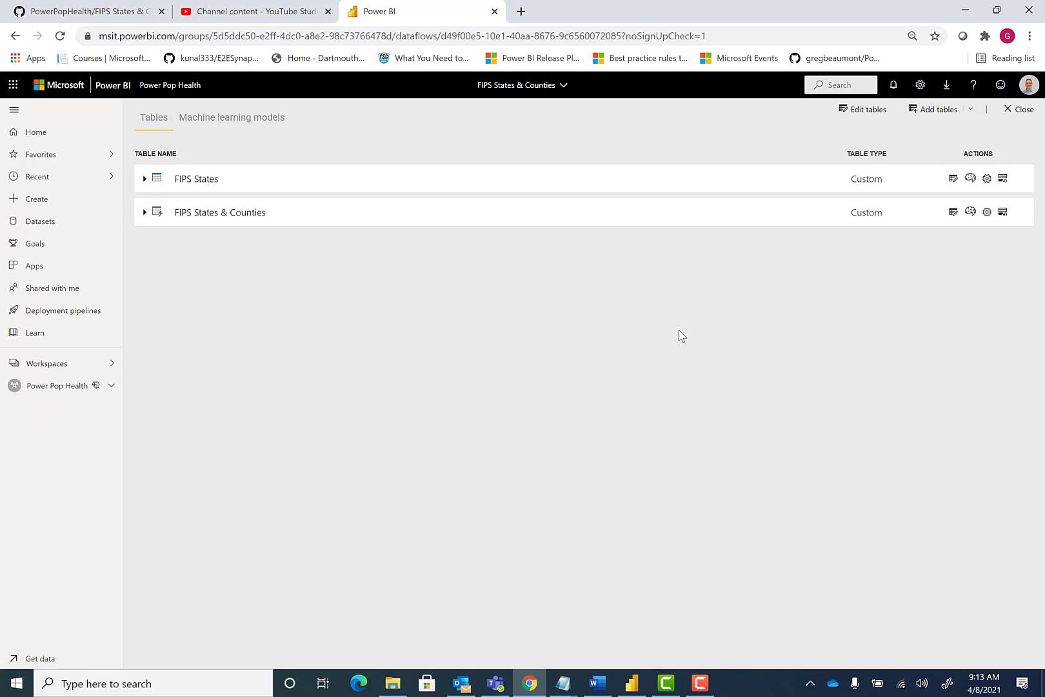
left_click(1022, 111)
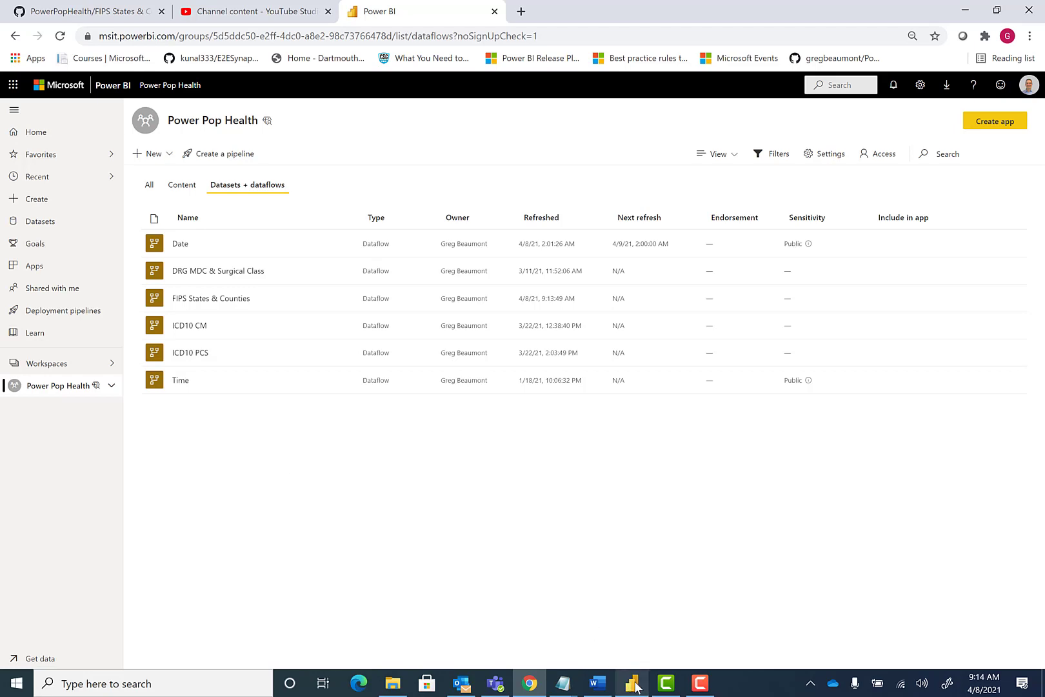
Step: In Power BI Desktop, connect to Power BI dataflows and expand Power Pop Health > FIPS States & Counties
mouse_move(635, 687)
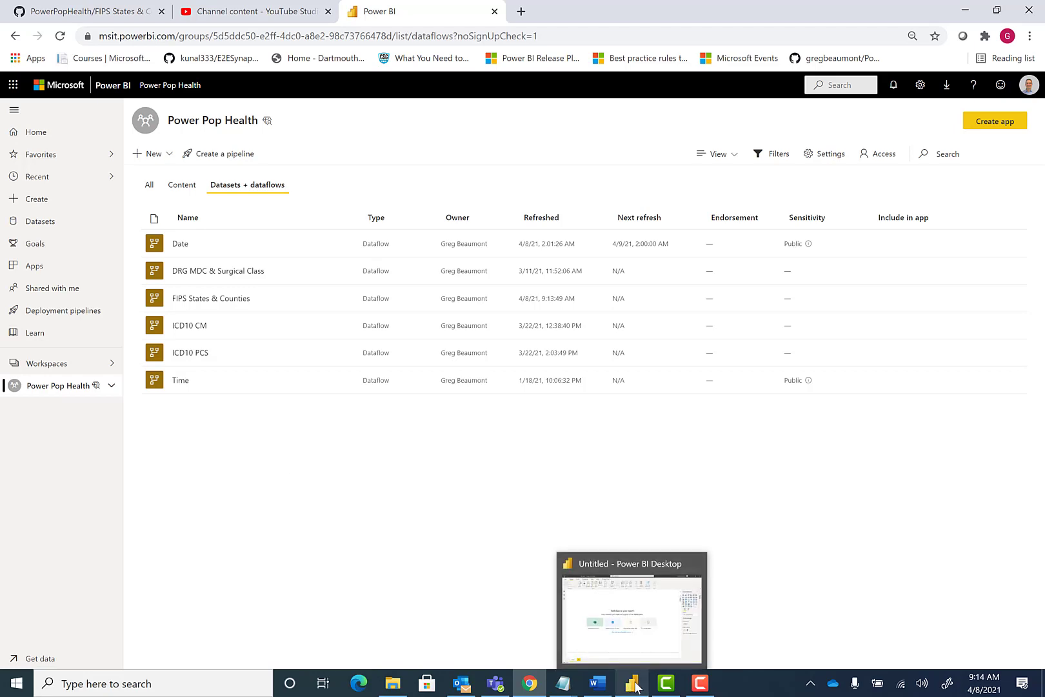
left_click(635, 687)
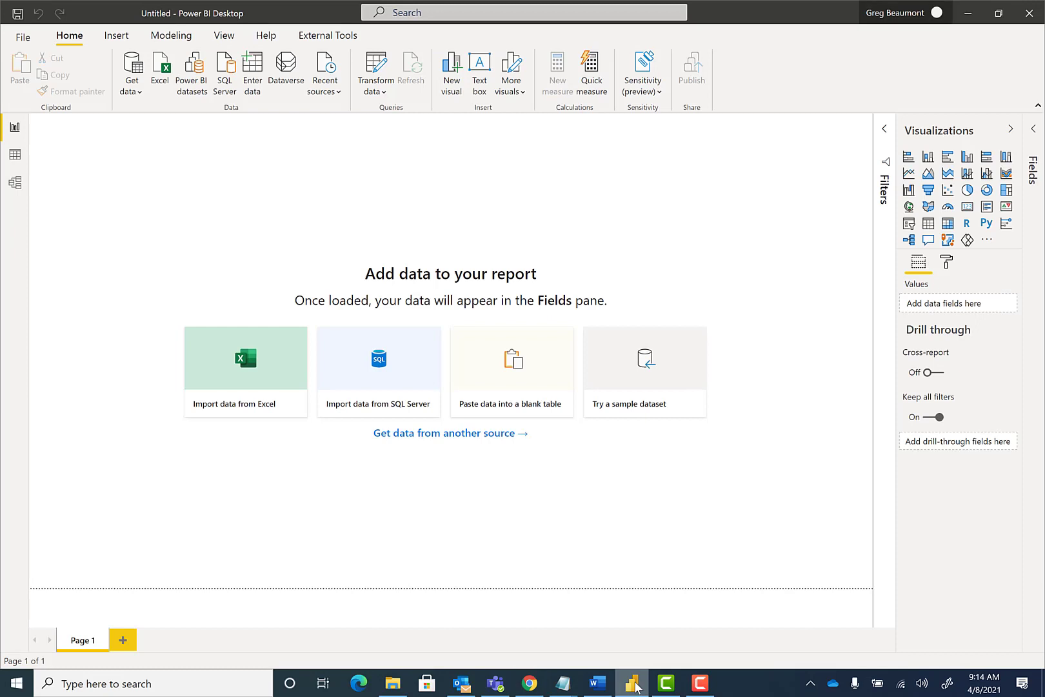
left_click(141, 94)
left_click(165, 191)
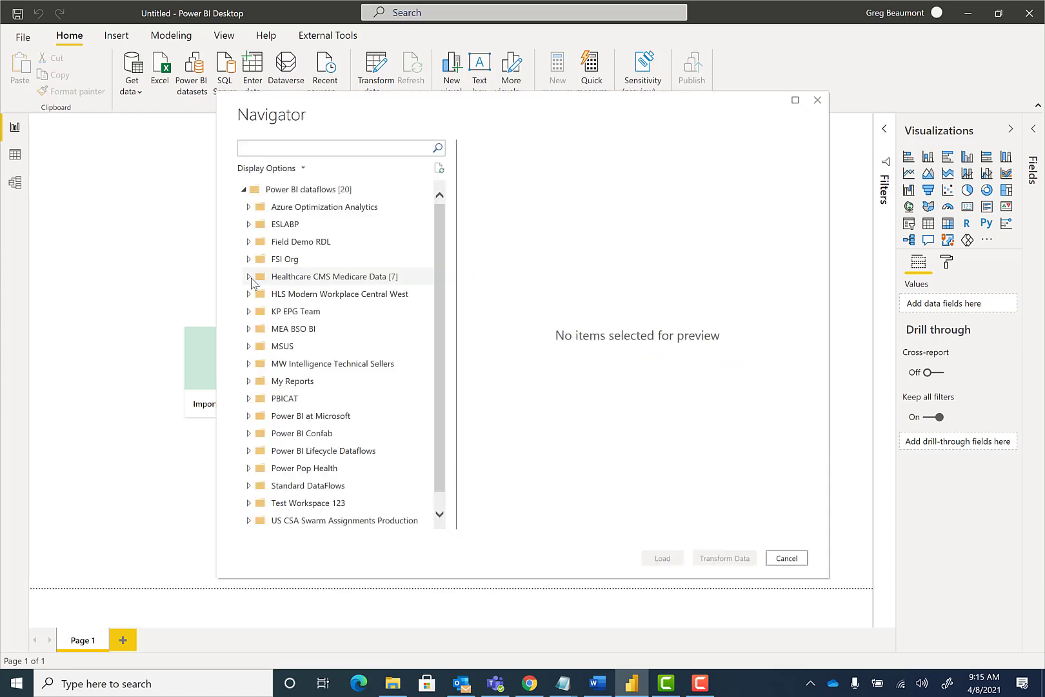
left_click(249, 470)
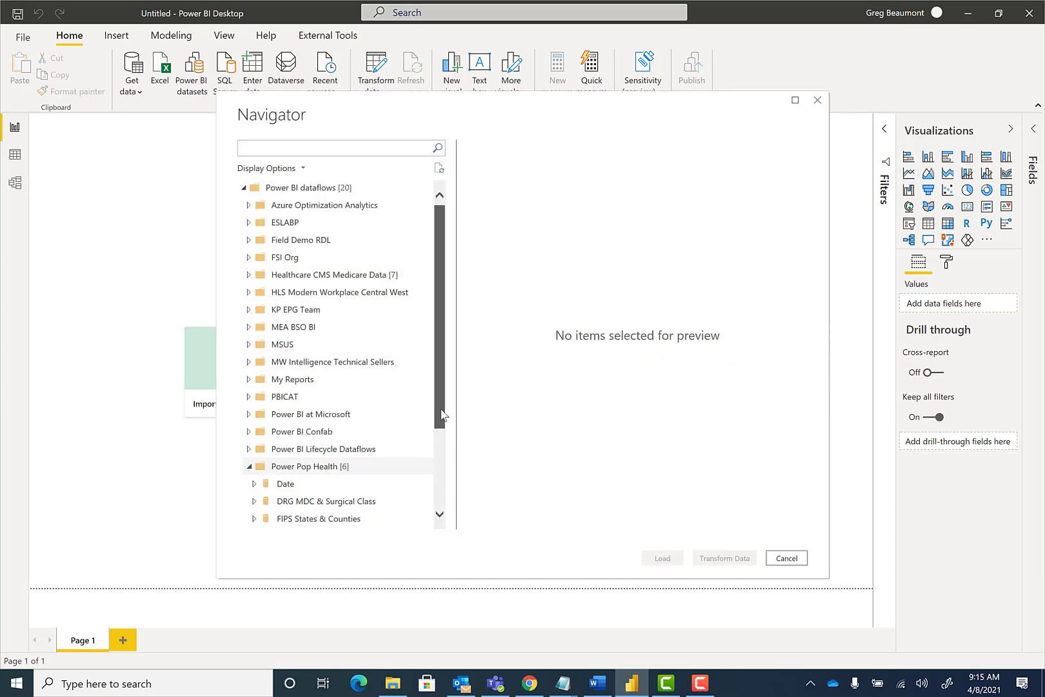
left_click_drag(442, 395, 442, 471)
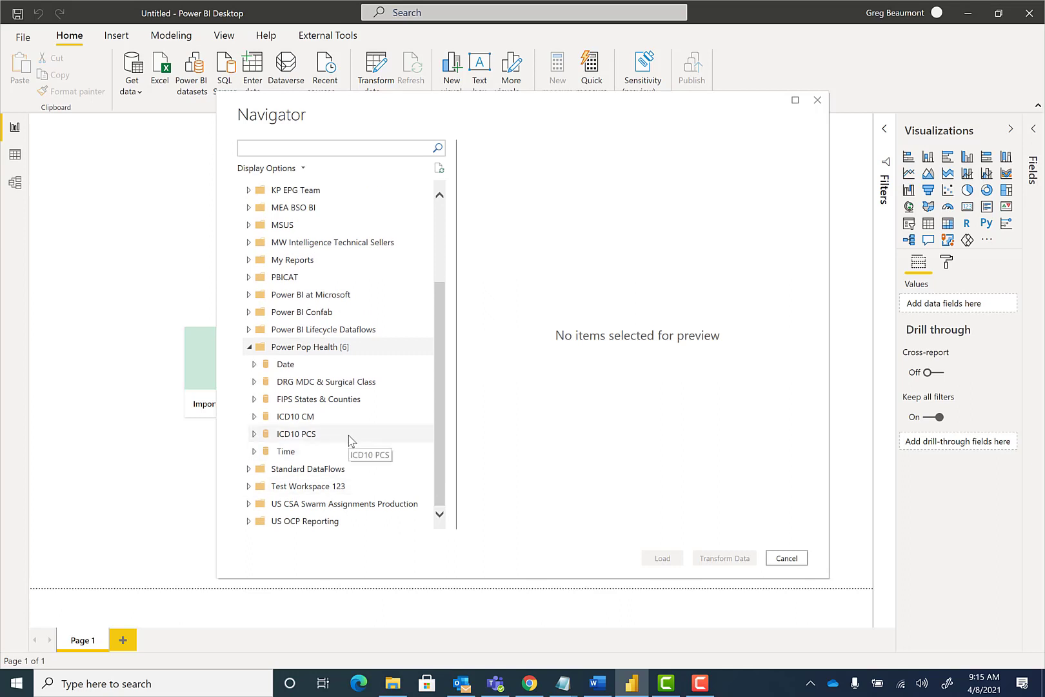
left_click(254, 400)
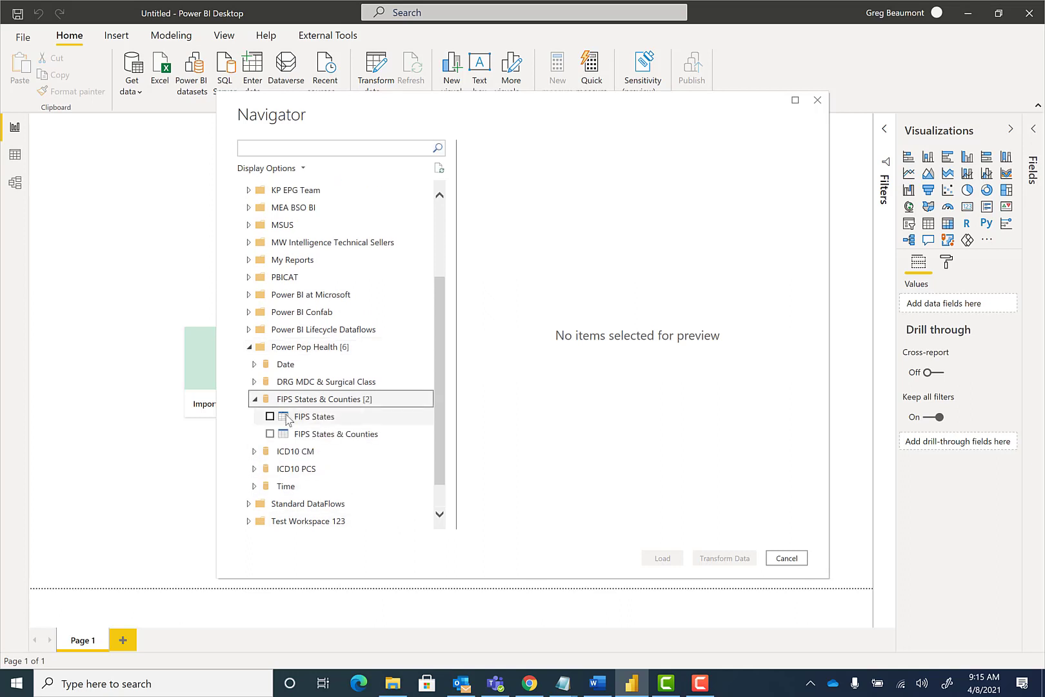
Step: Preview the tables, check FIPS States & Counties, and load it into the report
left_click(310, 418)
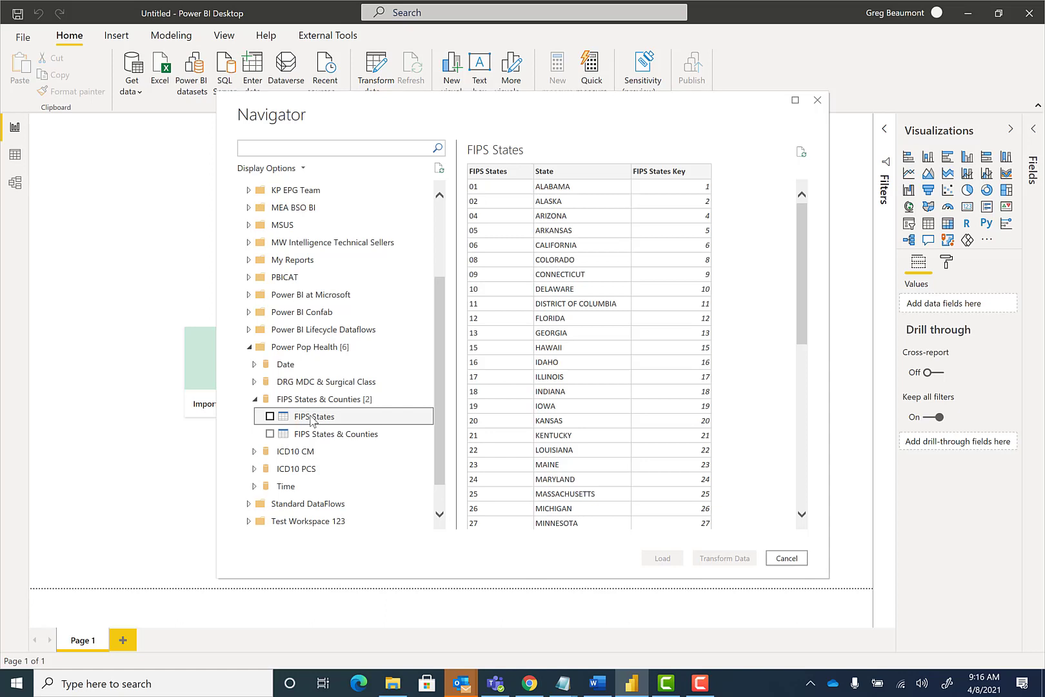
left_click(316, 434)
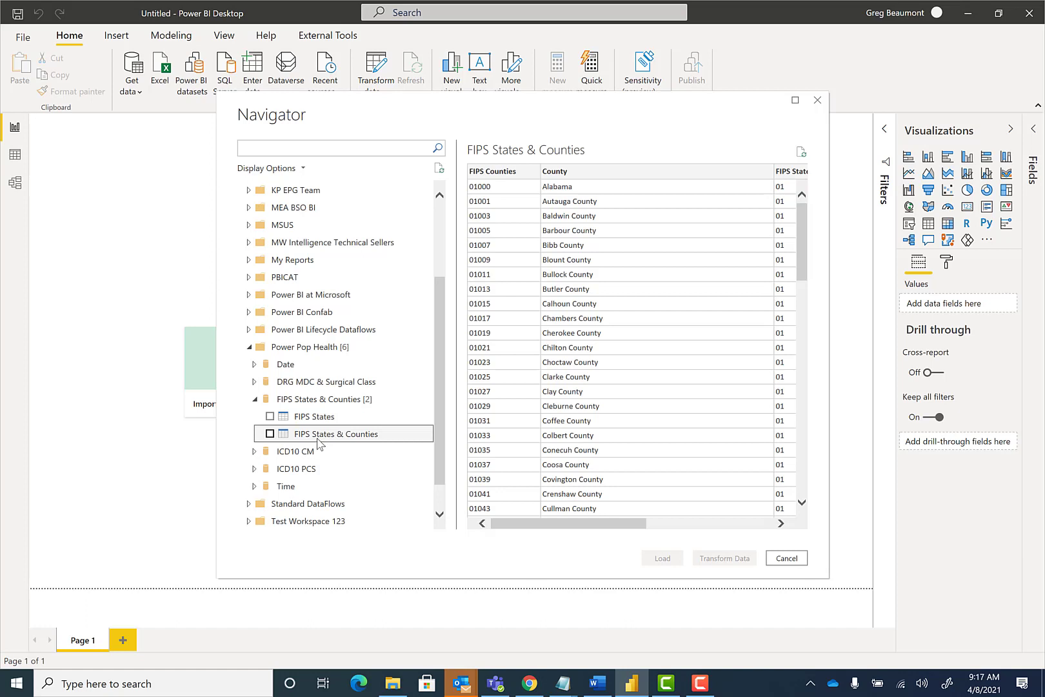
left_click(269, 433)
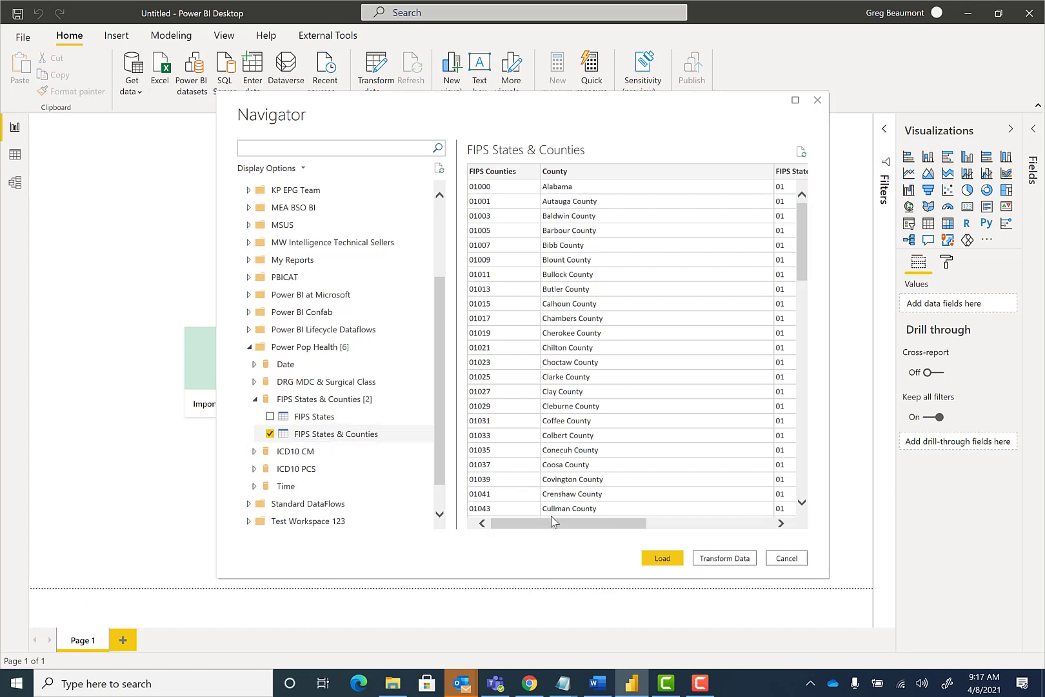
left_click_drag(557, 520, 726, 538)
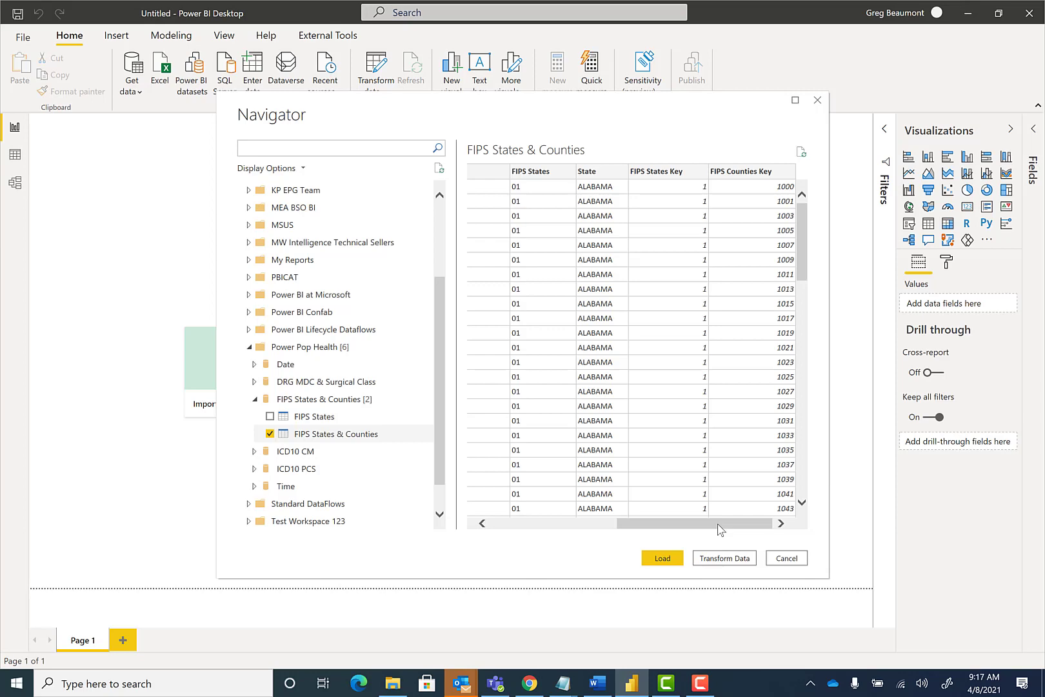
left_click(665, 560)
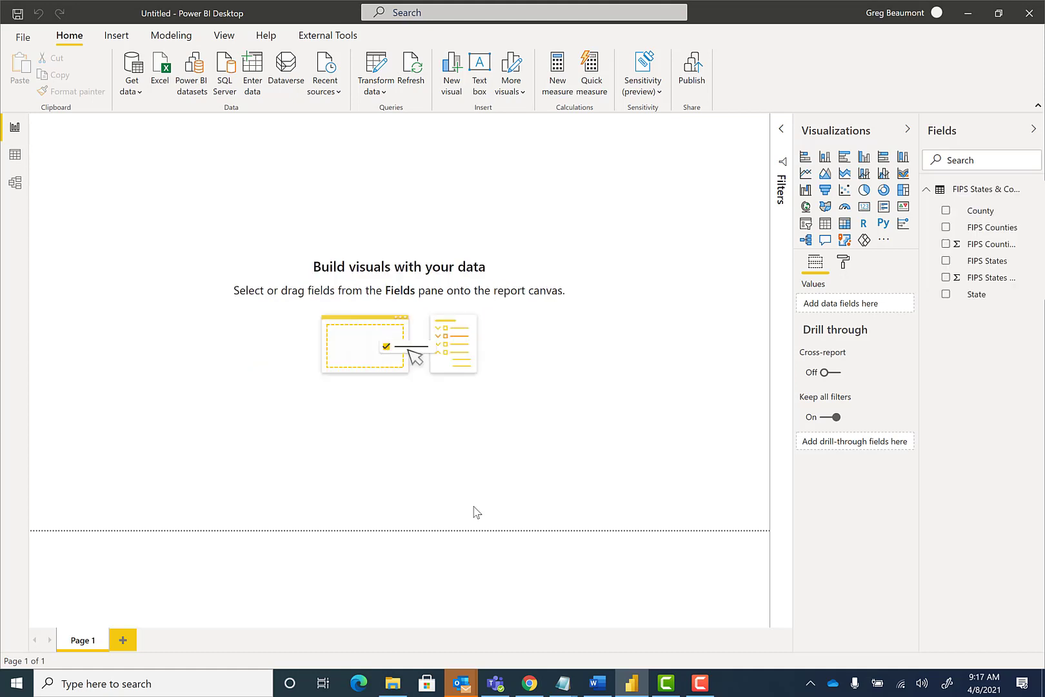
Step: Set FIPS Counties Key and FIPS States Key summarization to Don't summarize
left_click(987, 248)
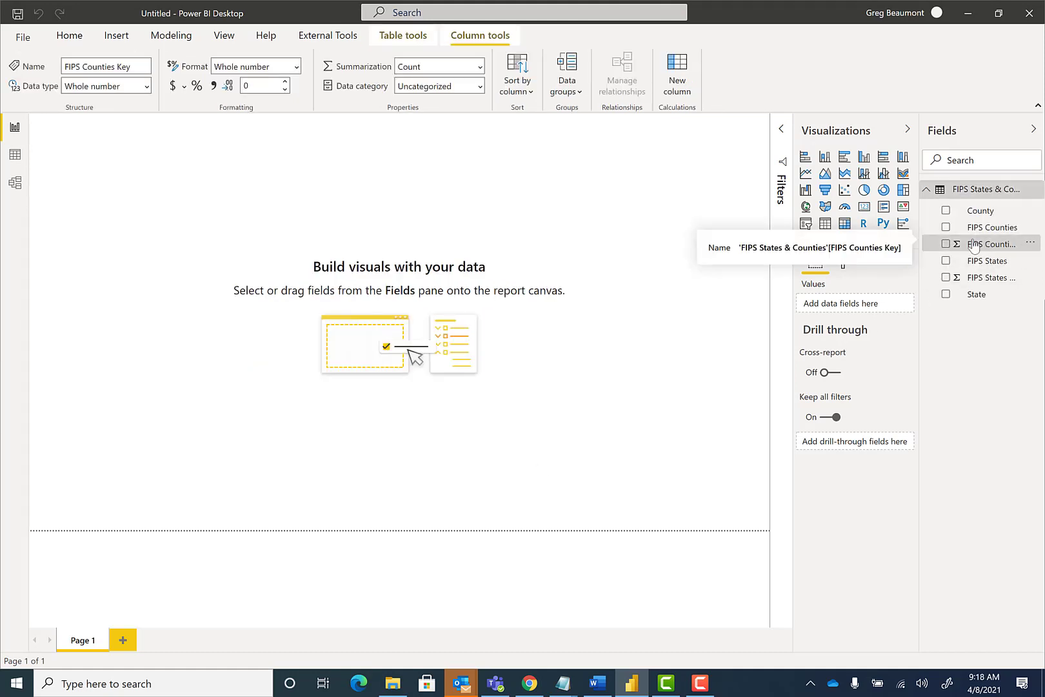
left_click(481, 67)
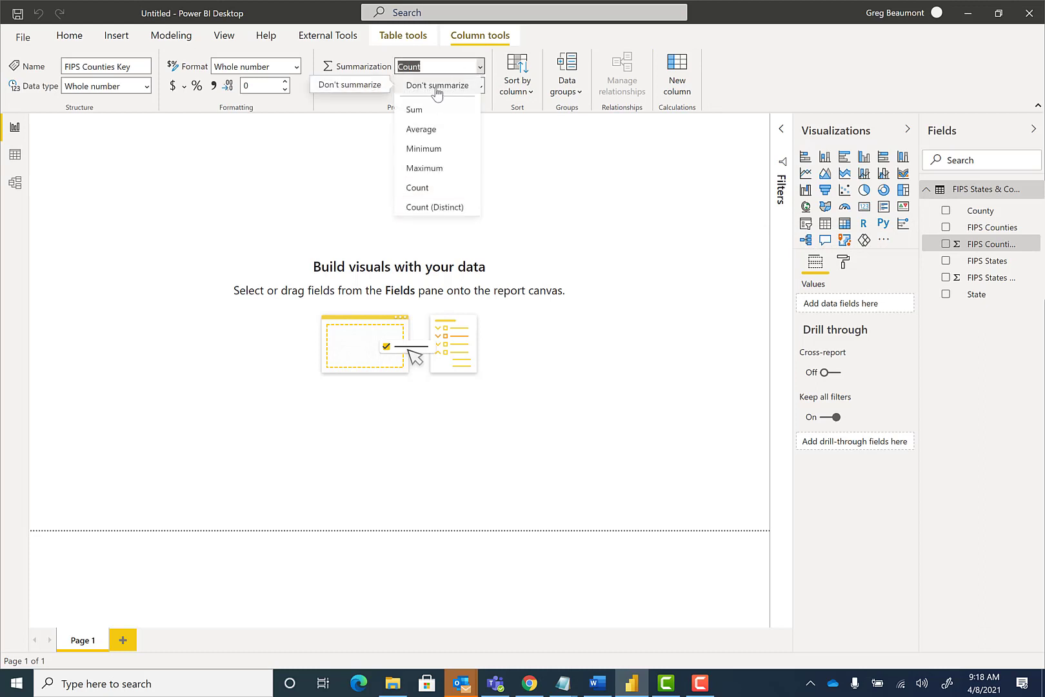
key("Escape")
key("Home")
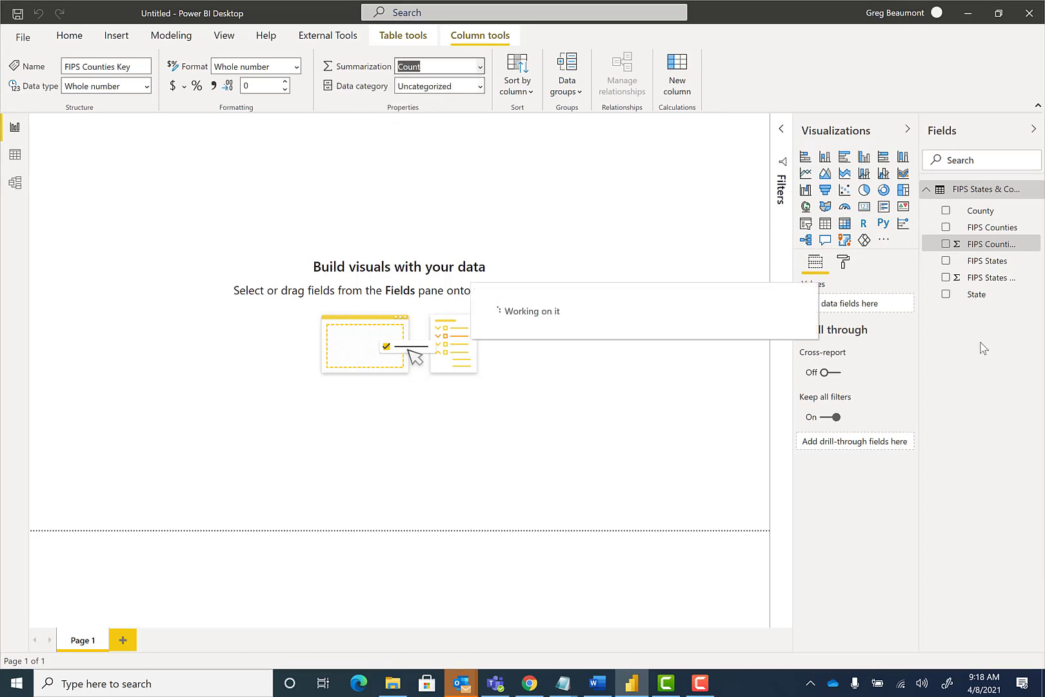
left_click(976, 284)
left_click(481, 66)
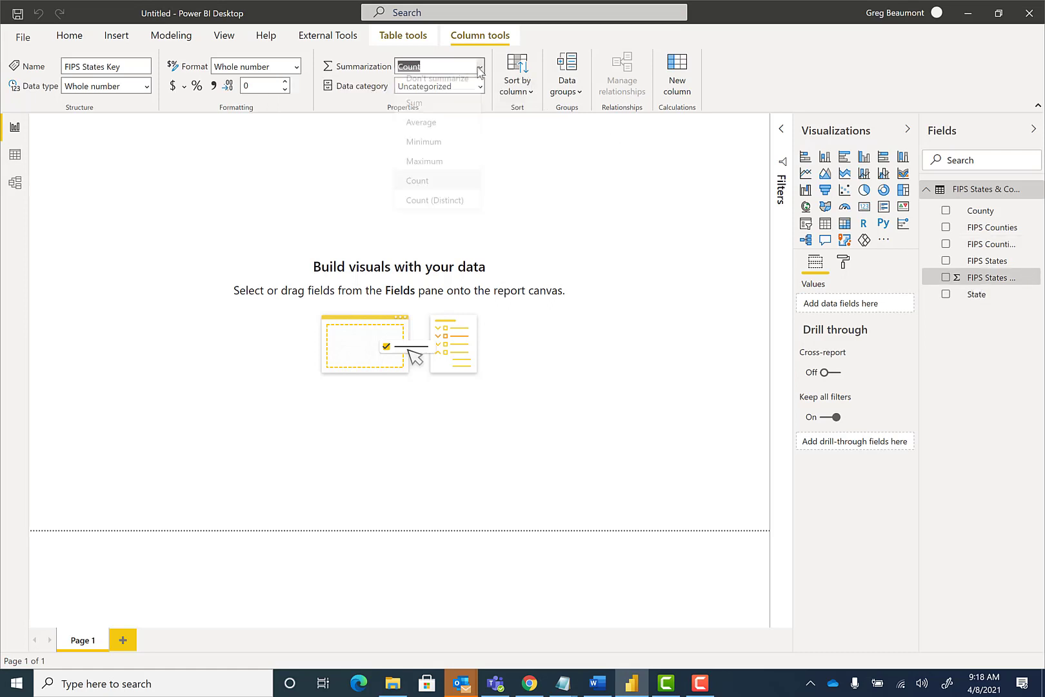
left_click(453, 87)
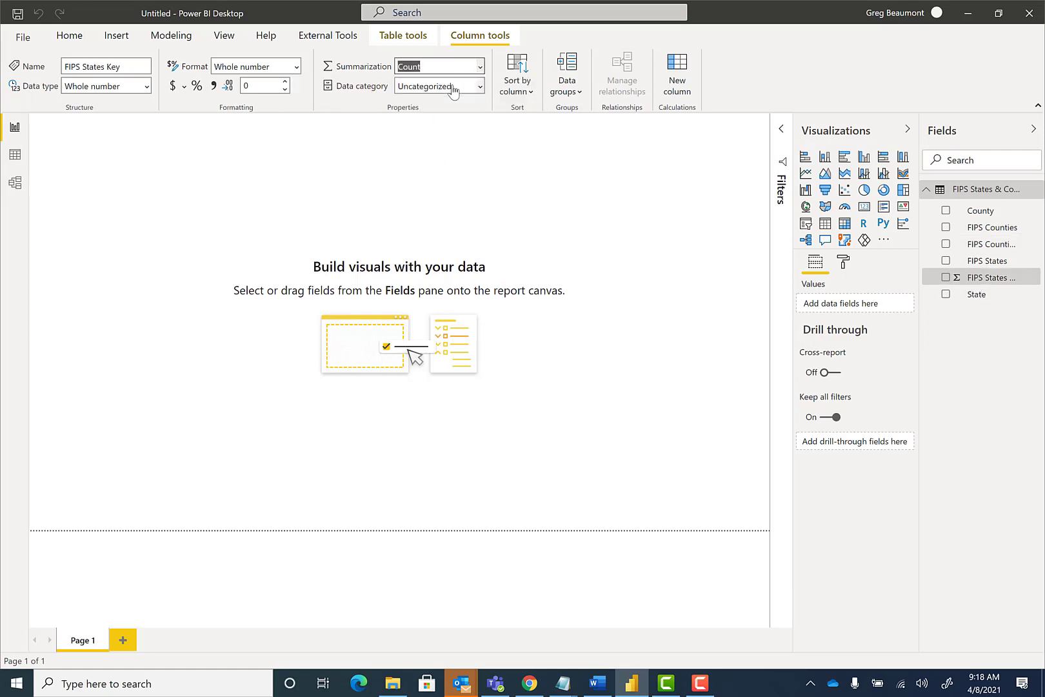
Step: Categorize State as State or Province and plot it on an enlarged map visual
left_click(979, 297)
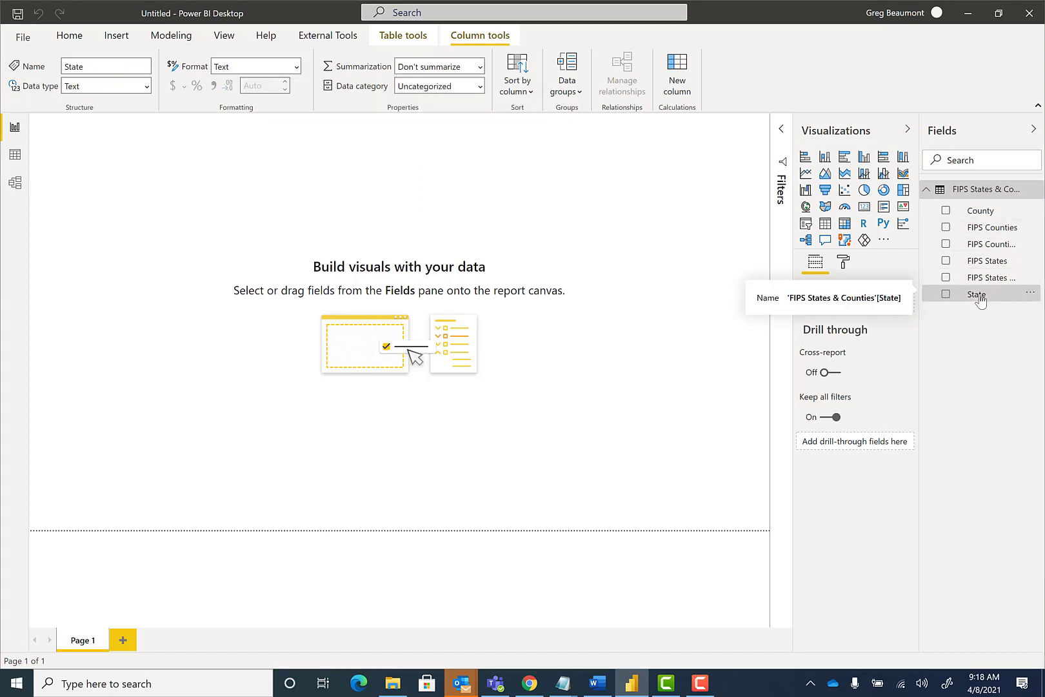
left_click(481, 87)
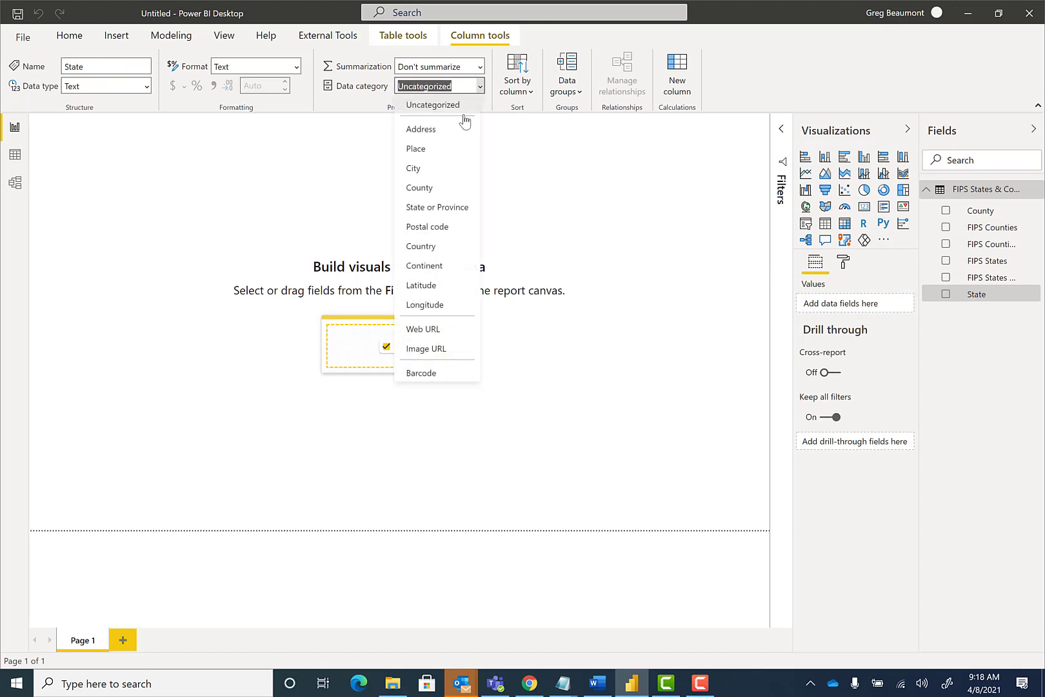
left_click(436, 207)
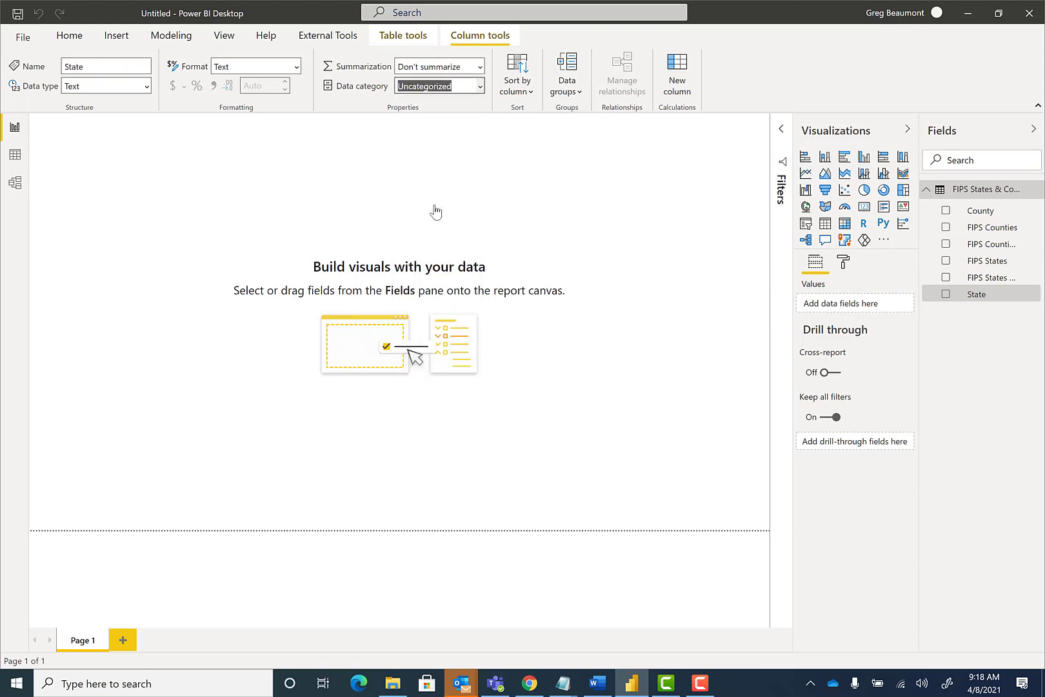
left_click(945, 295)
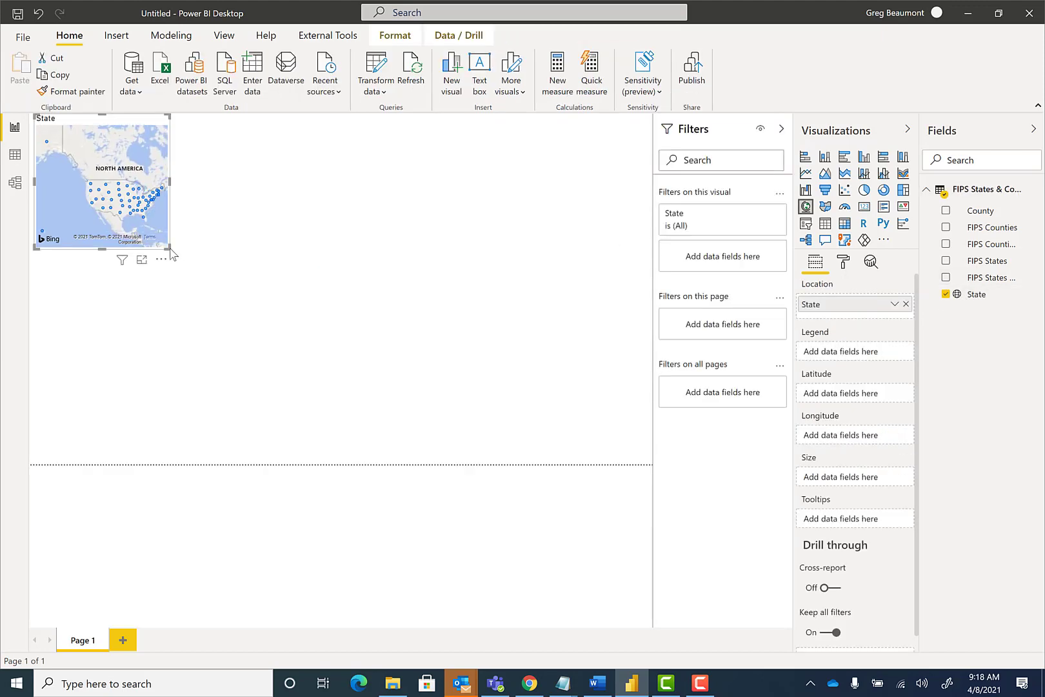
left_click_drag(167, 247, 509, 432)
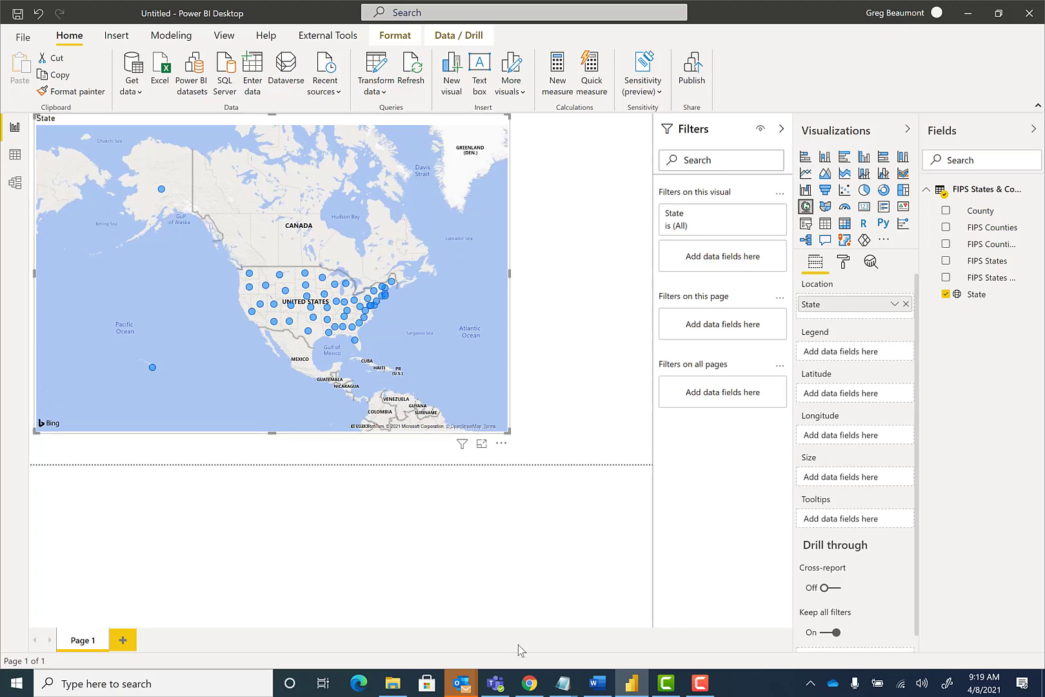
Step: Return to GitHub in the browser and go to the PowerPopHealth repository home page
left_click(530, 683)
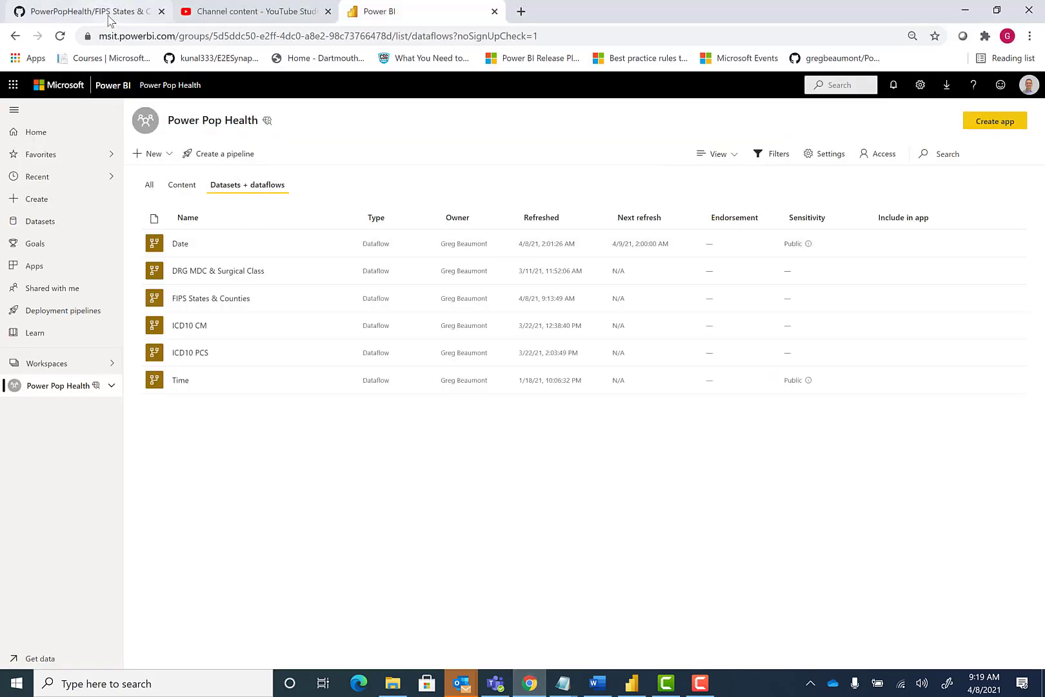
left_click(111, 16)
left_click(57, 211)
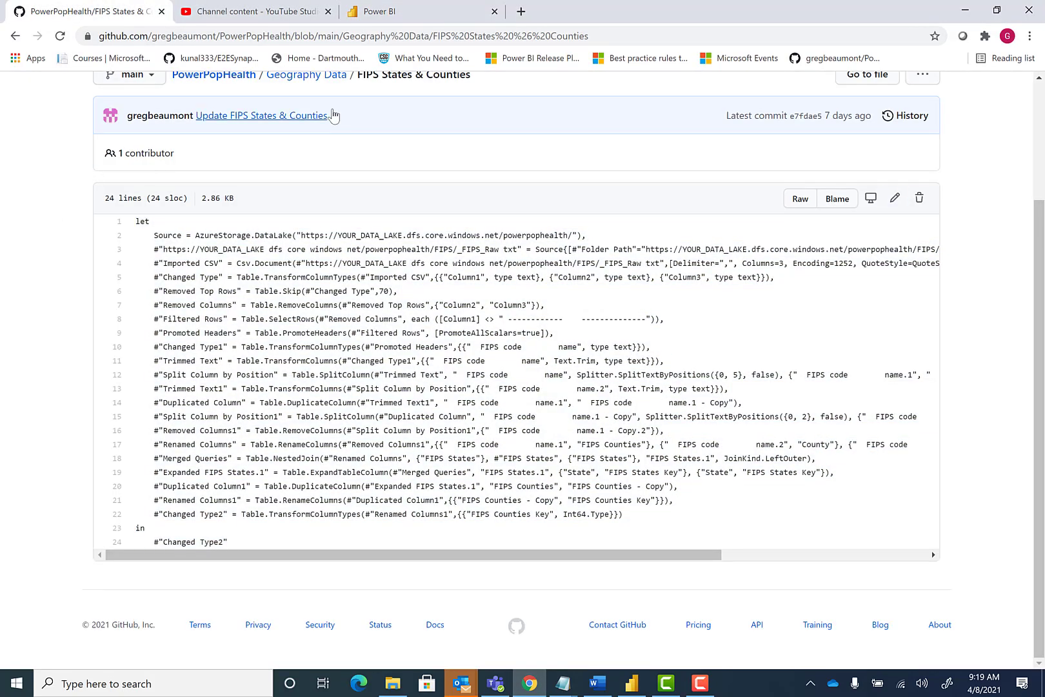
left_click(236, 76)
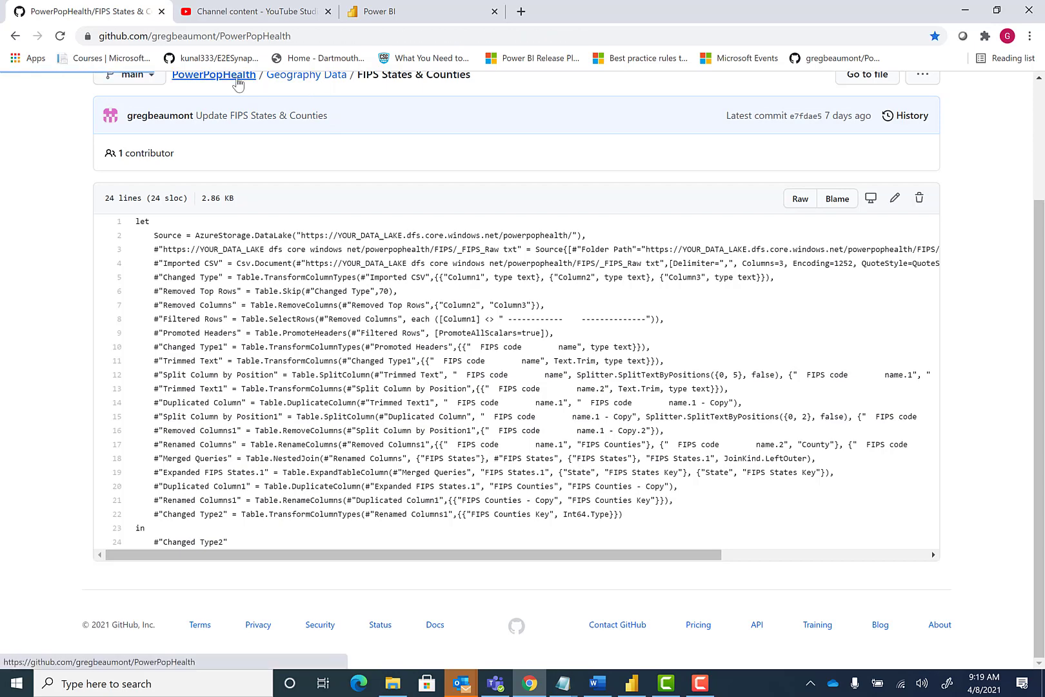